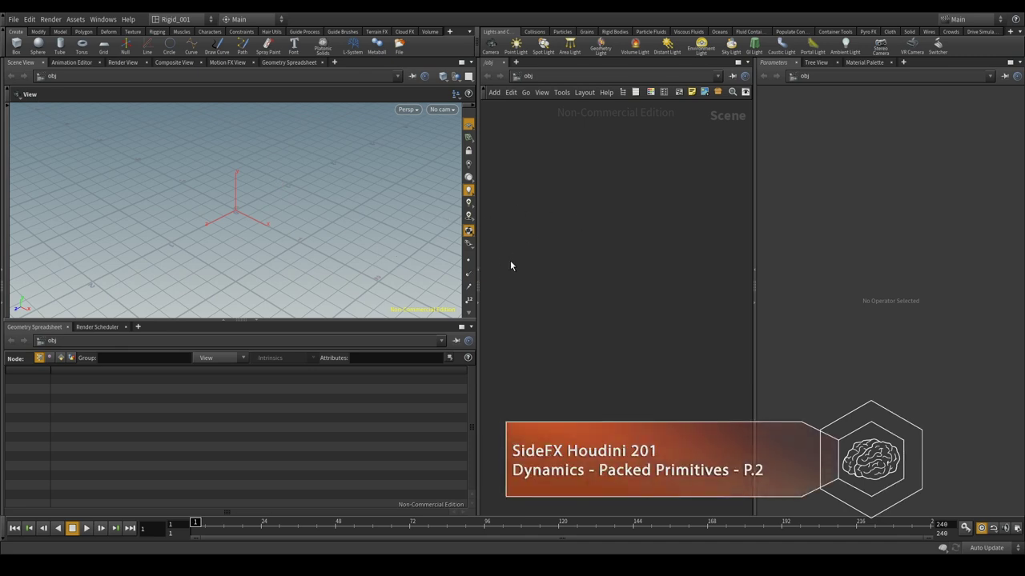
Add a Geometry object geo1 and dive inside to its default file1 cube
key("Tab")
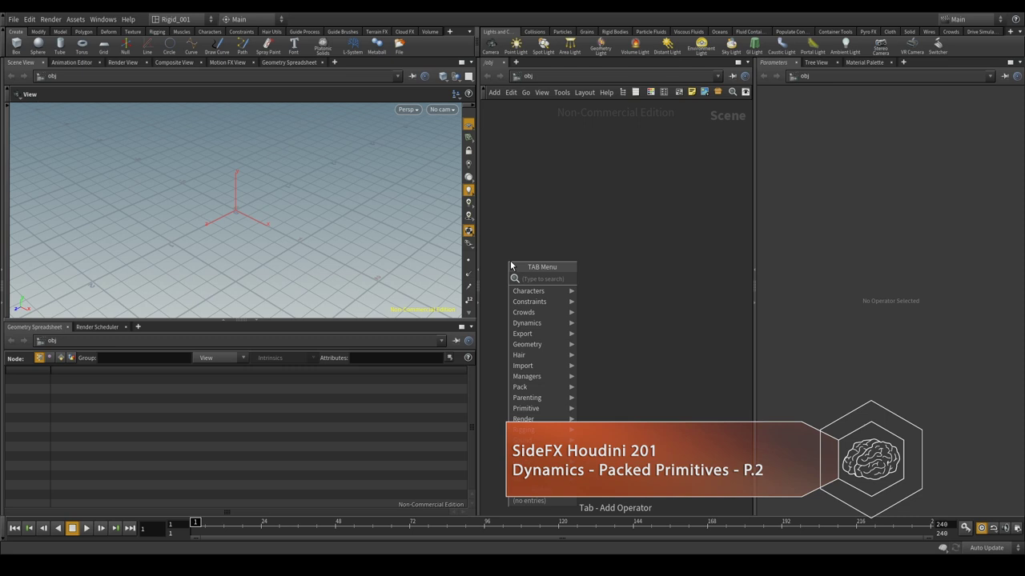
type("geometry")
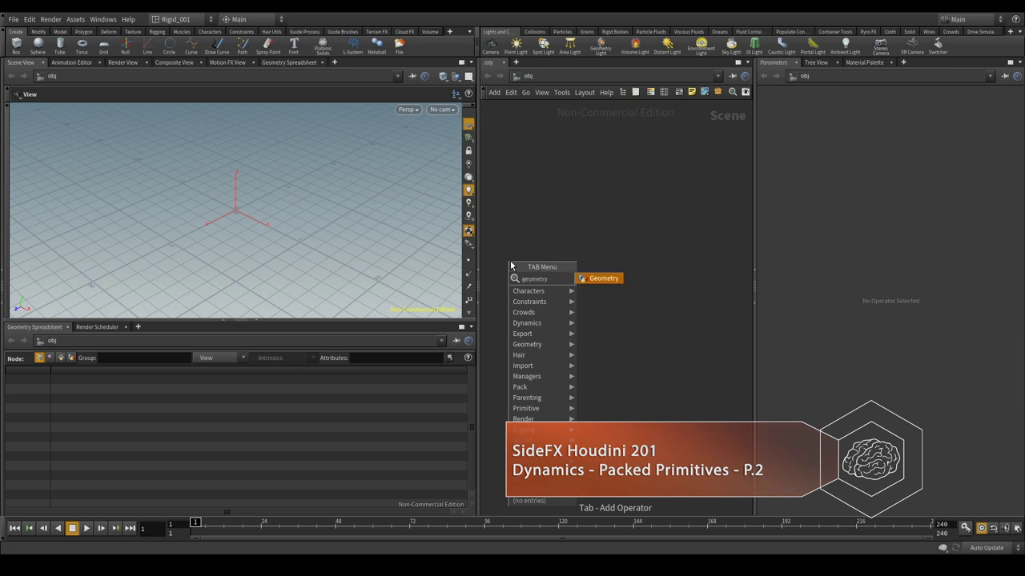
key("Return")
left_click(543, 205)
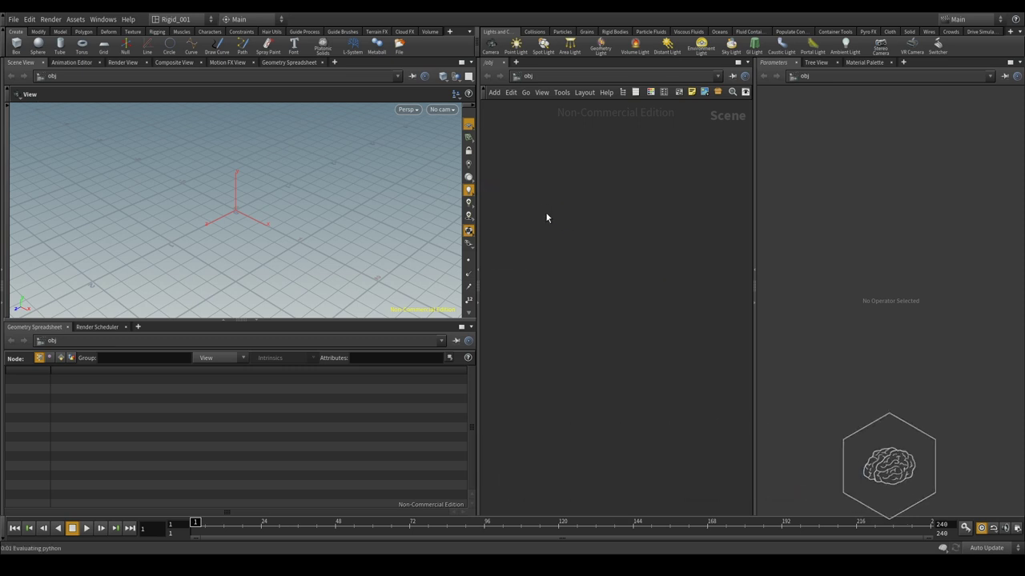
double_click(547, 210)
Delete file1 and add a platonic1 node with Solid Type set to Utah Teapot
left_click_drag(638, 222, 554, 296)
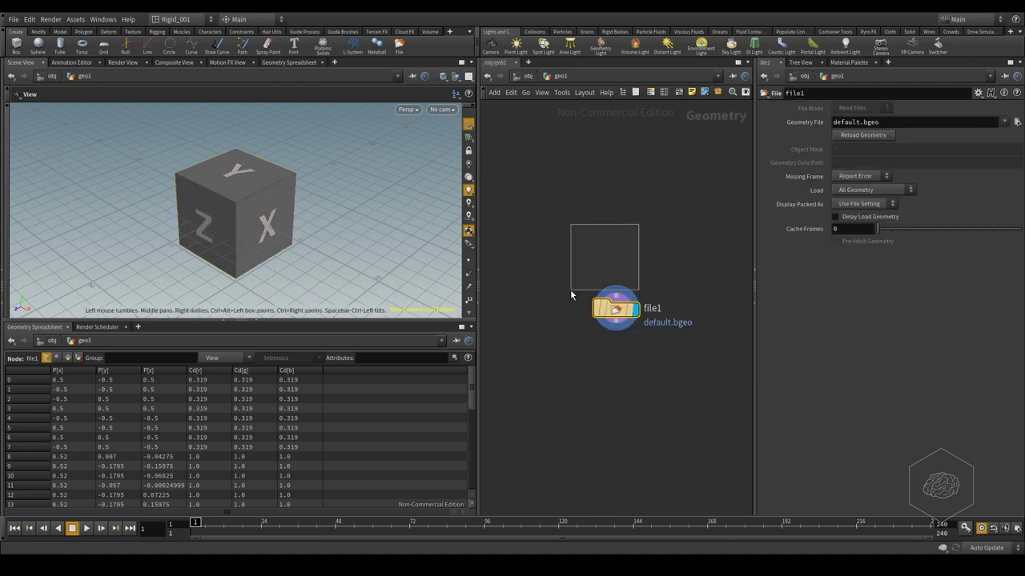
key("Delete")
key("Tab")
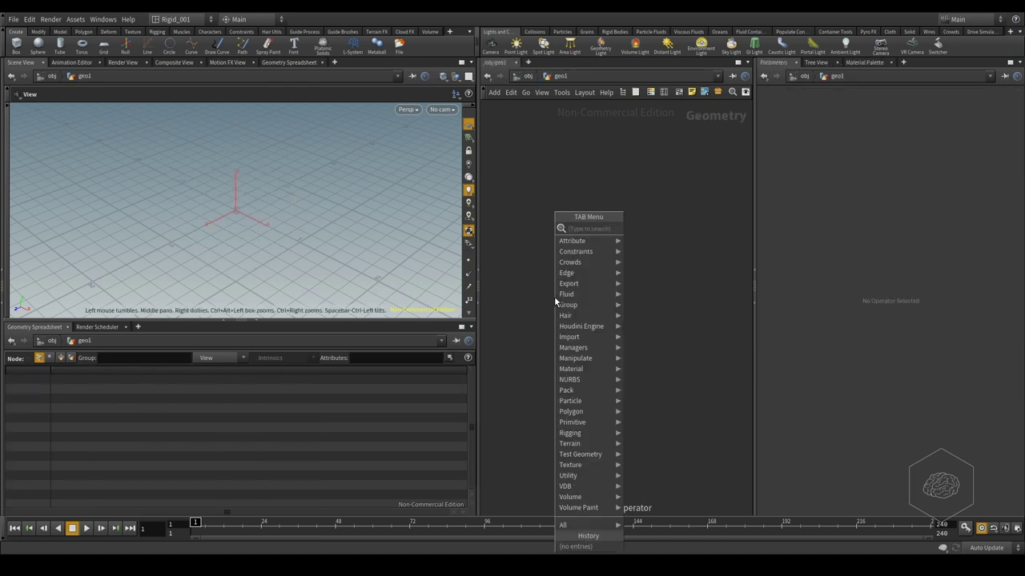
type("te")
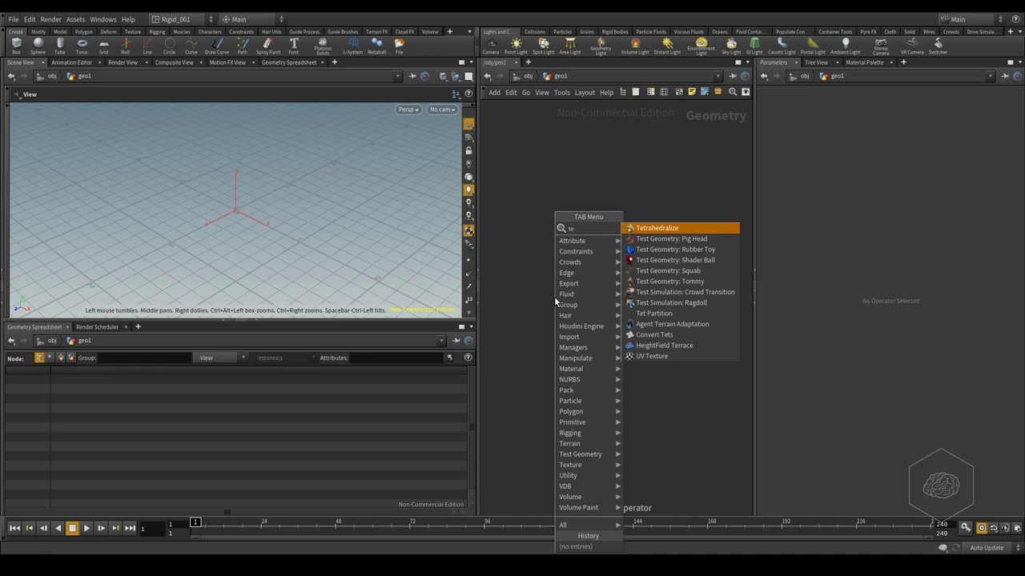
type("s")
key("Return")
left_click(560, 250)
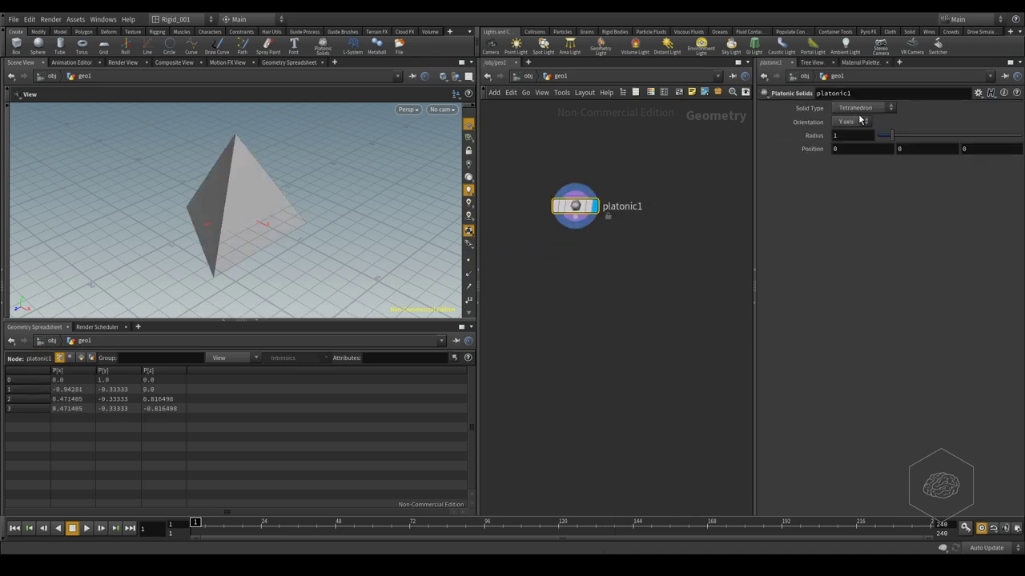
left_click(863, 108)
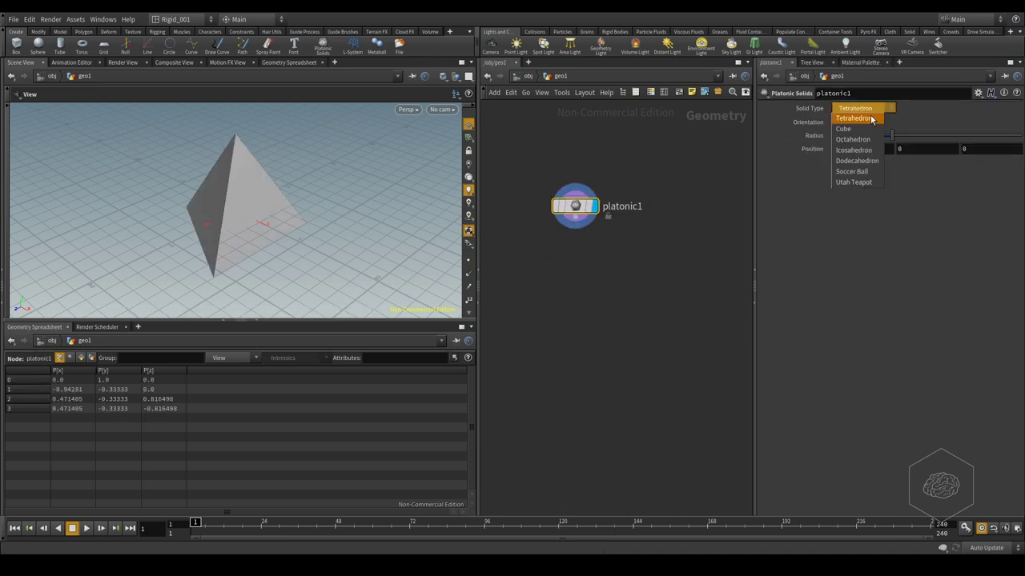
left_click(860, 182)
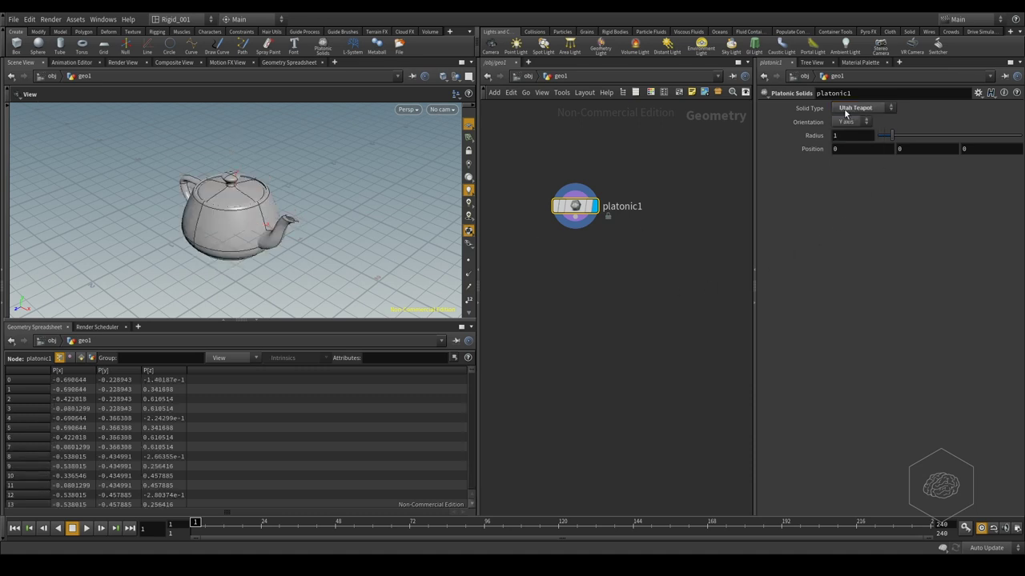
Add a File node wired below platonic1
key("l")
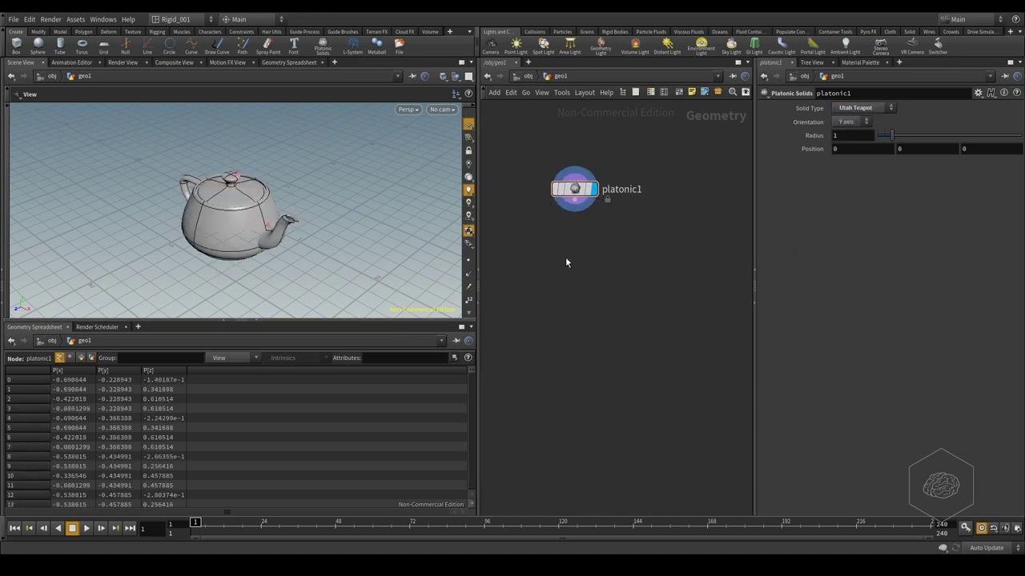
left_click(578, 209)
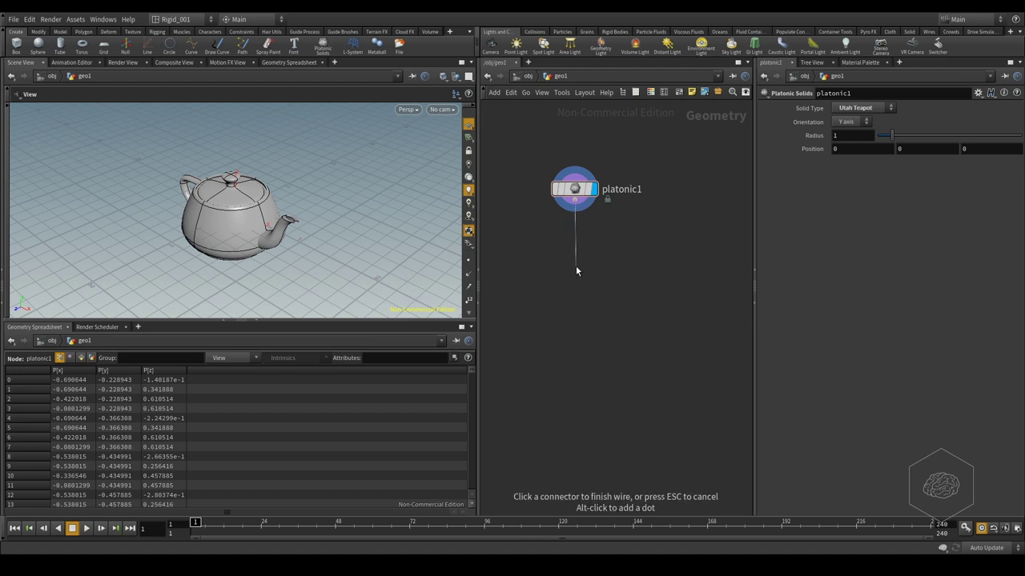
left_click(576, 266)
type("file")
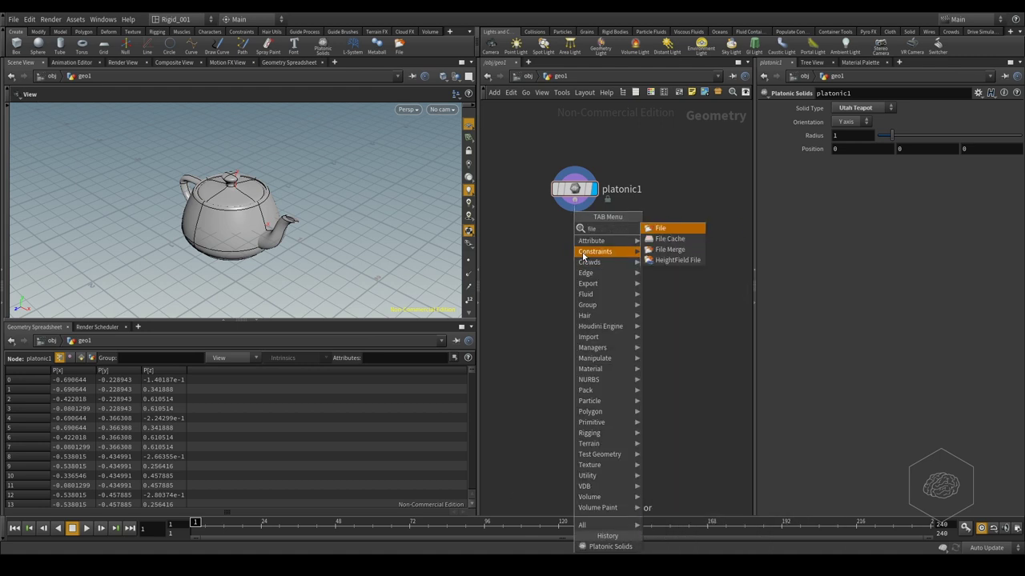
key("Return")
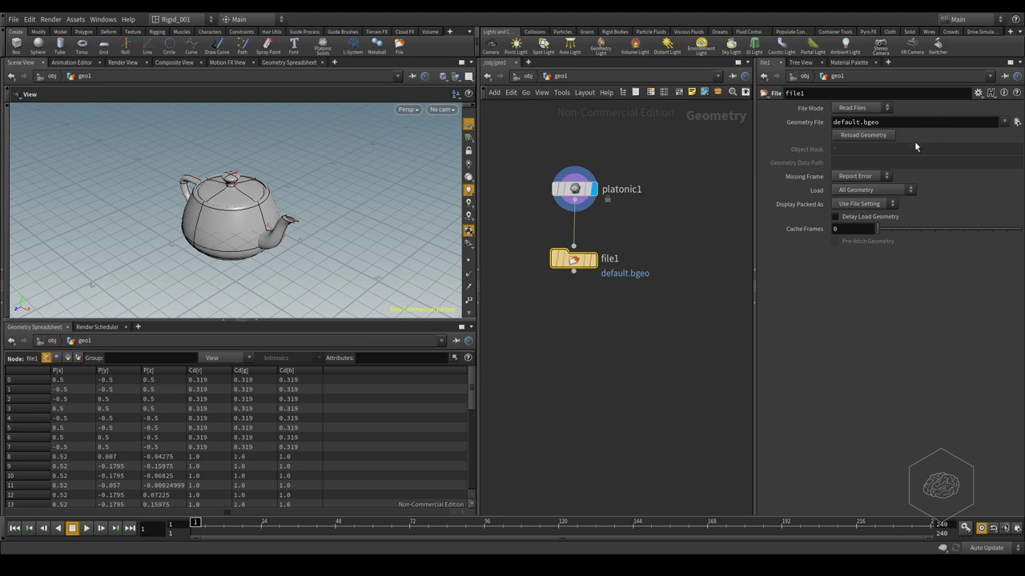
Point the File node at teapot_packed.bgeo and set File Mode to Write Files
left_click(1016, 122)
type("packed_geometry_example")
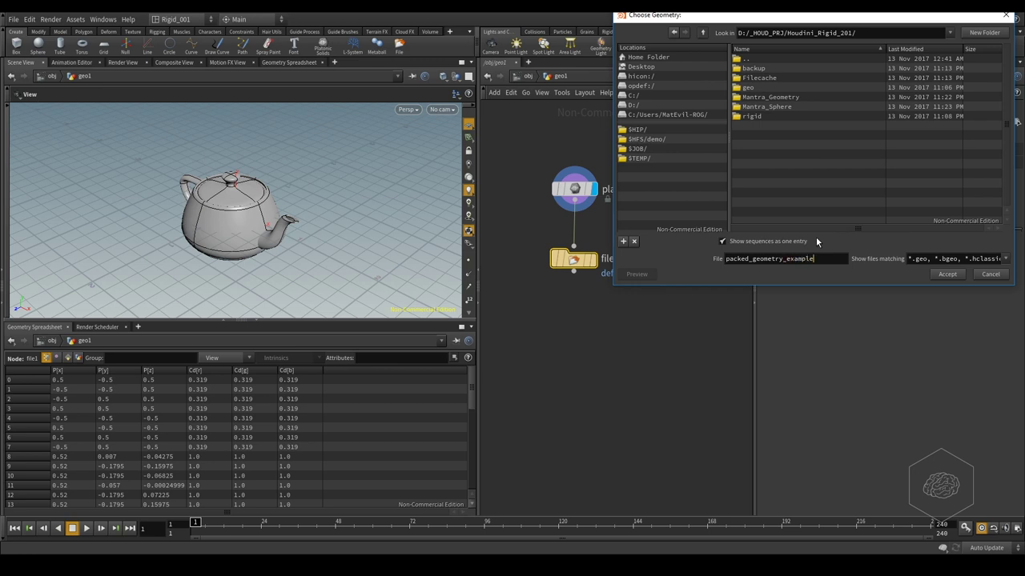
key("Return")
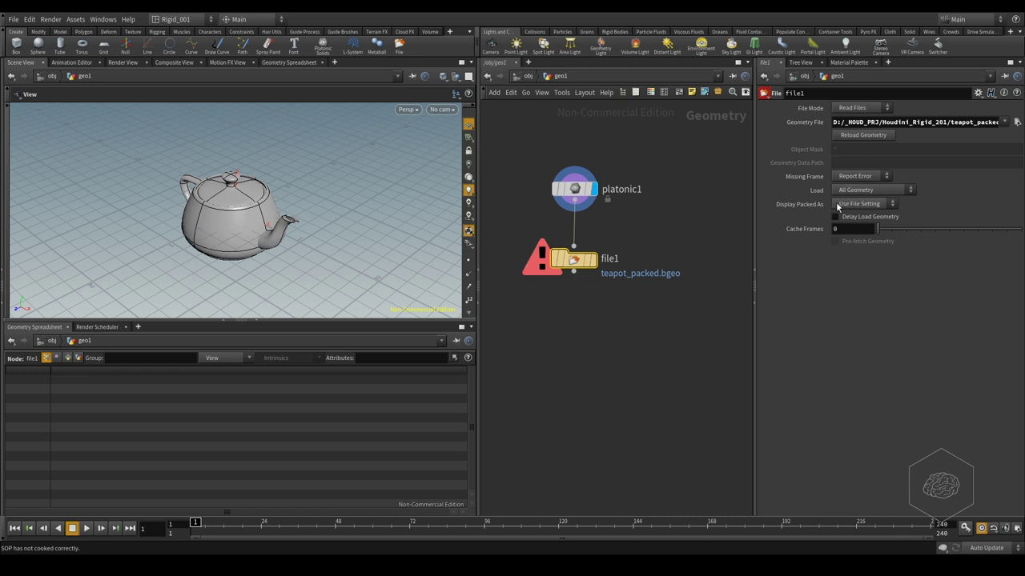
left_click(863, 110)
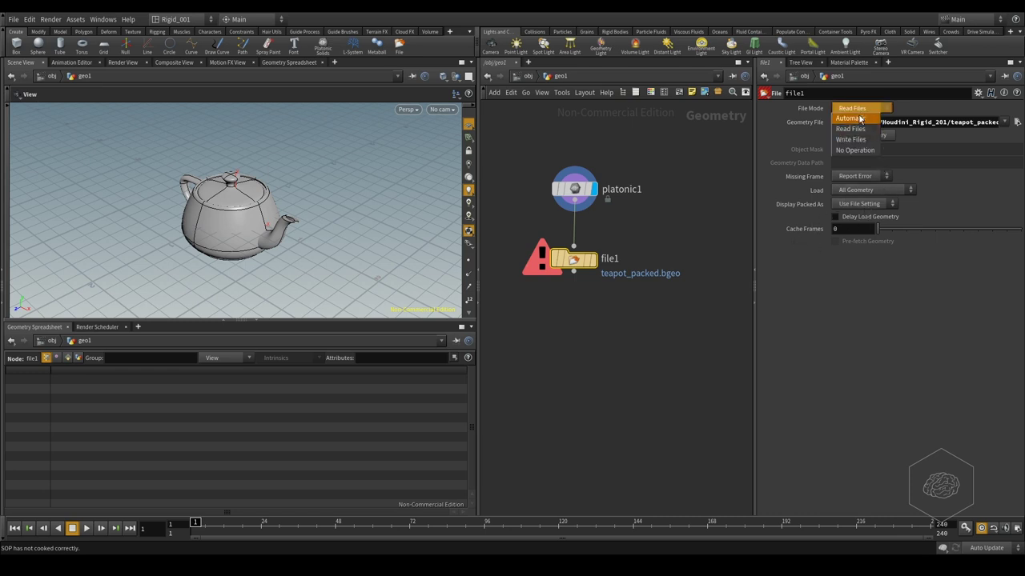
left_click(850, 139)
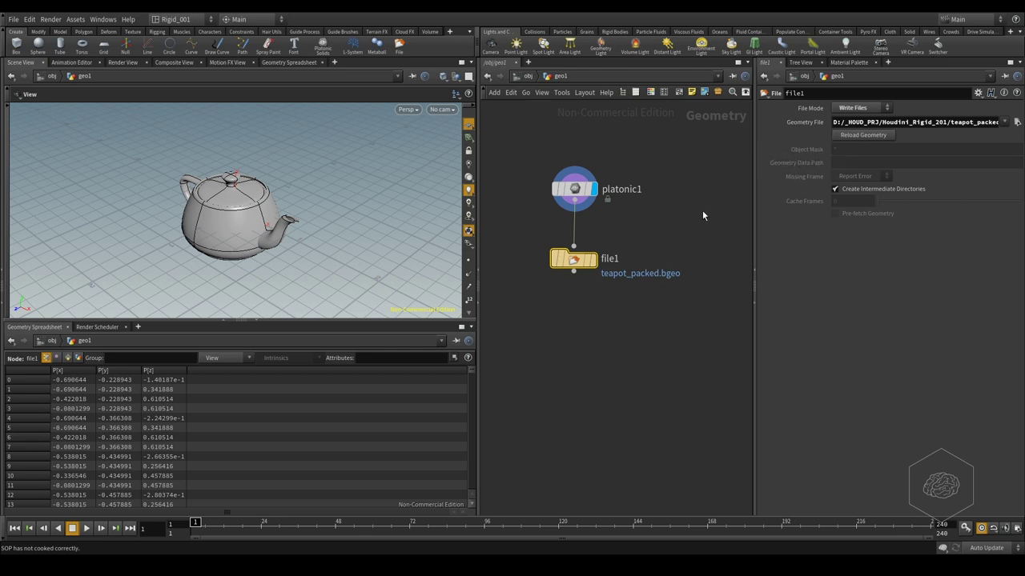
Display file1, place a new file2 node beside it, and copy file1's geometry file path
left_click(593, 259)
left_click(656, 314)
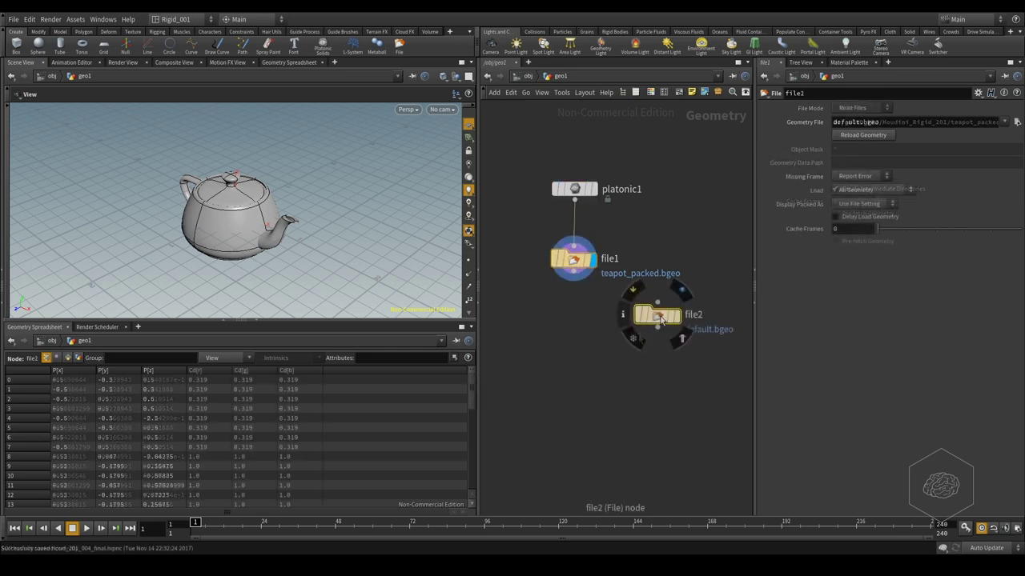
left_click(573, 258)
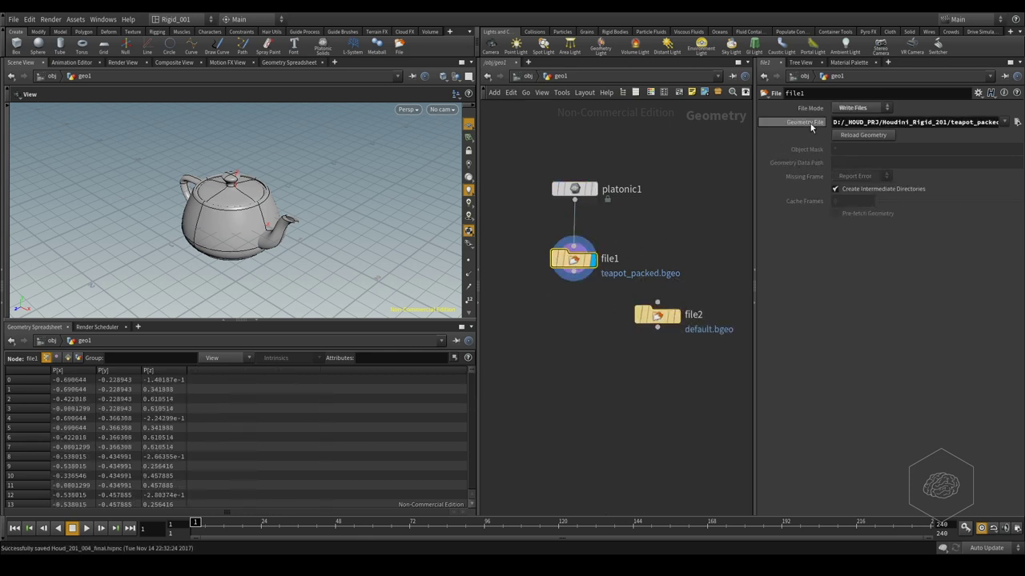
left_click(862, 124)
Paste the teapot_packed.bgeo path into file2 and make file2 the displayed node
left_click(653, 314)
left_click(898, 125)
type("D:/_HOUD_PRJ/Houdini_Rigid_201/teapot_packed.bgeo")
key("Return")
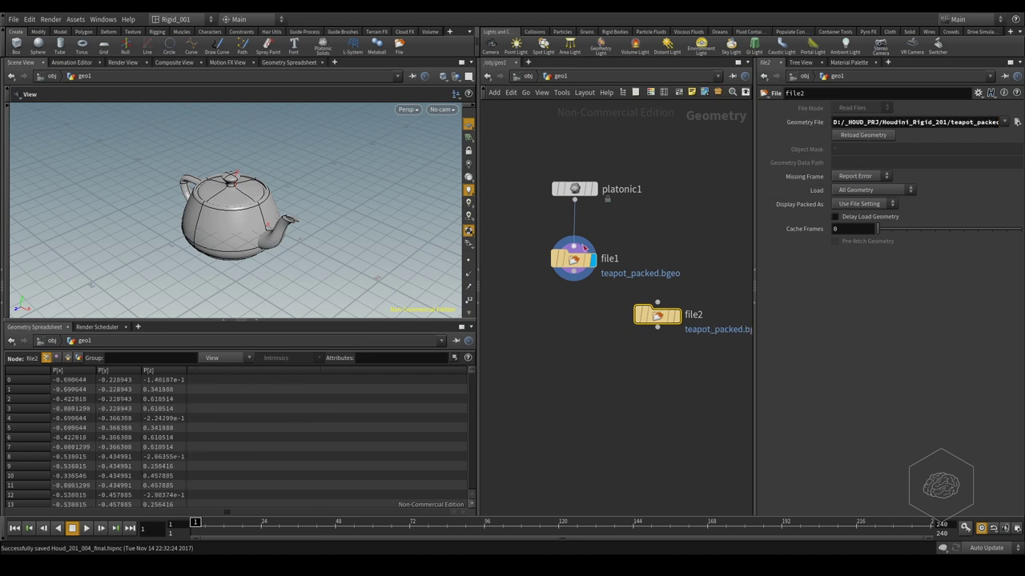
left_click(678, 315)
left_click_drag(664, 317, 688, 321)
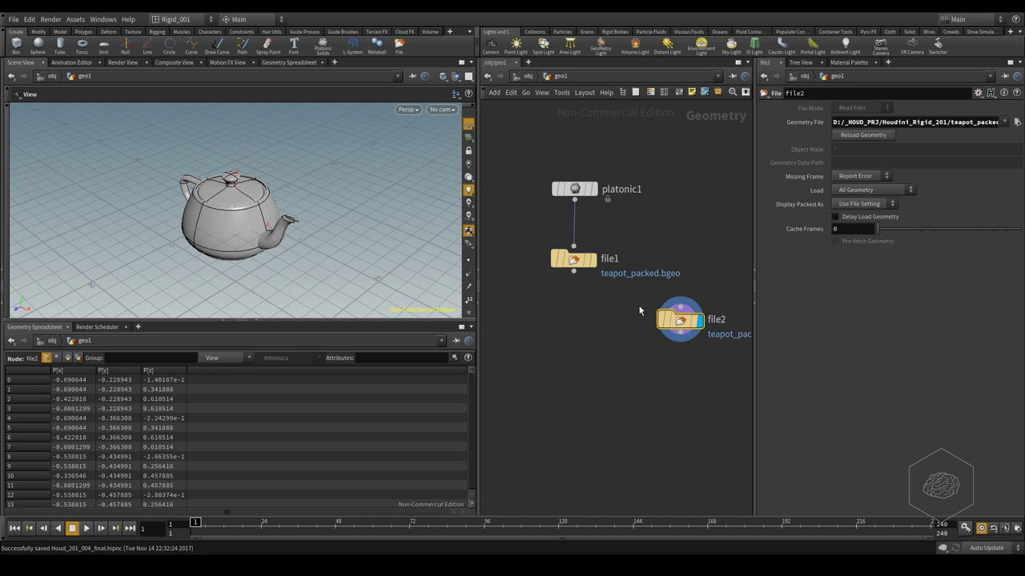
Try file2's Load options: bounding box info, info only, point cloud, and packed disk primitive
left_click(906, 190)
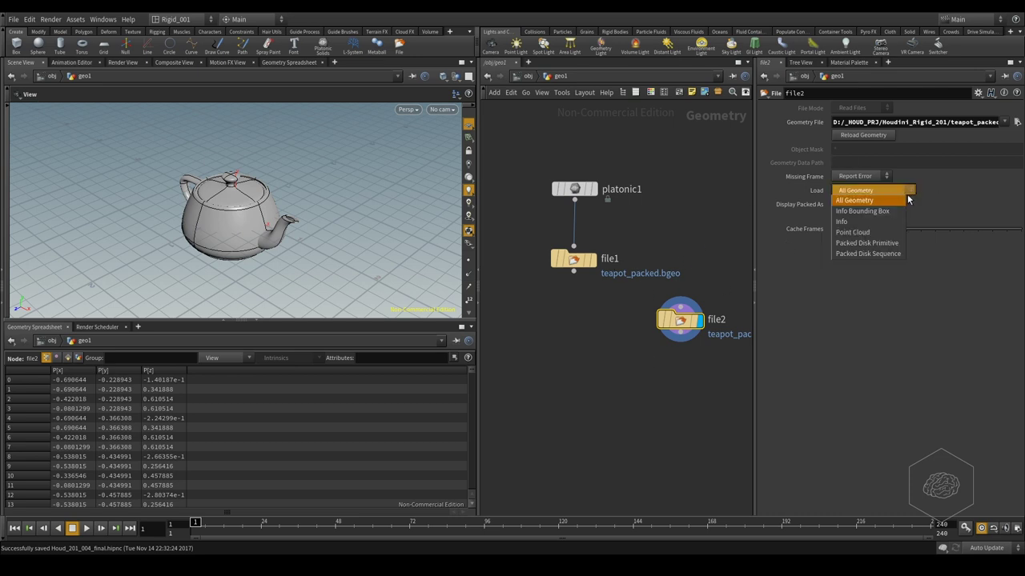
left_click(886, 212)
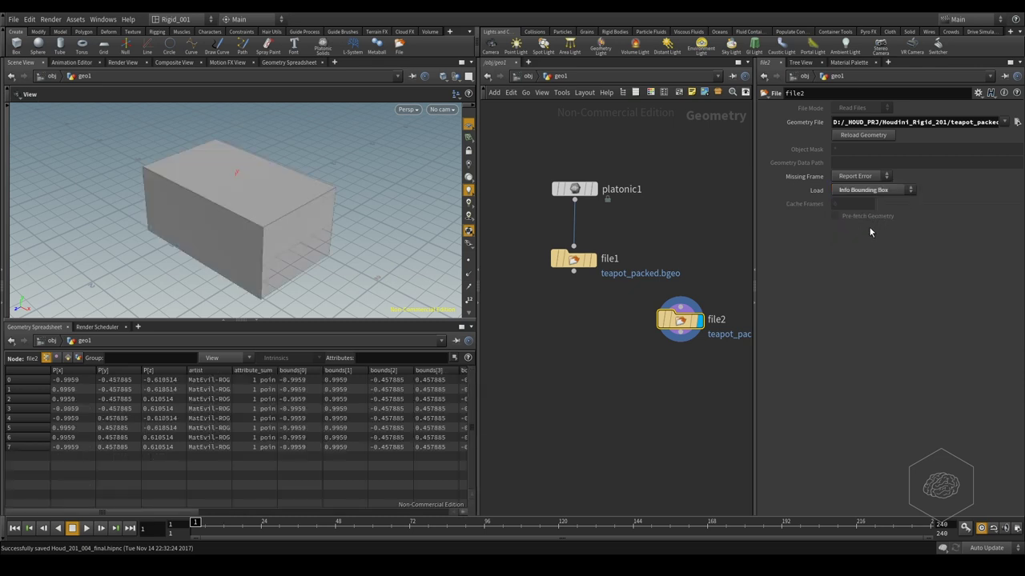
left_click(881, 191)
left_click(869, 223)
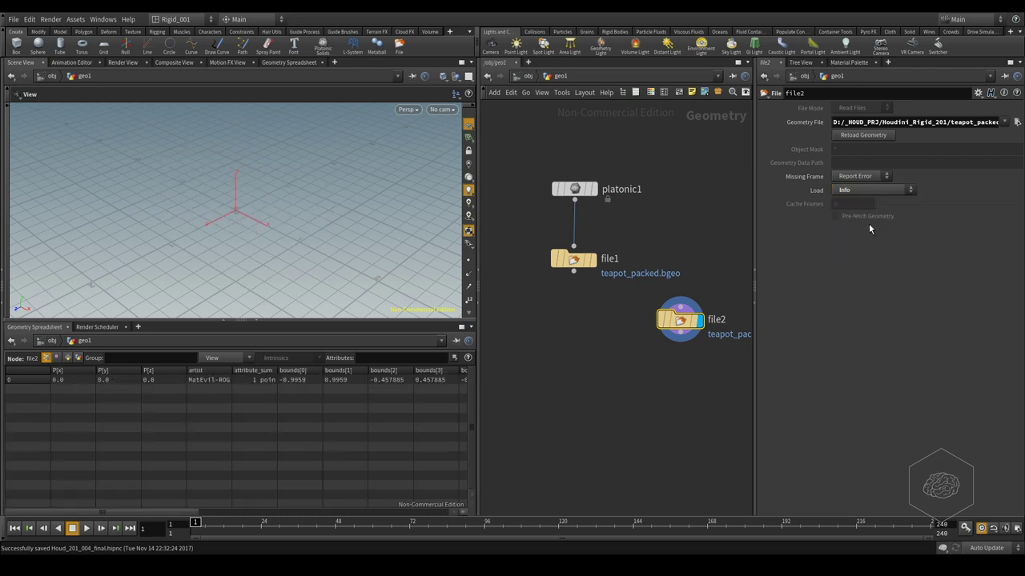
left_click(876, 190)
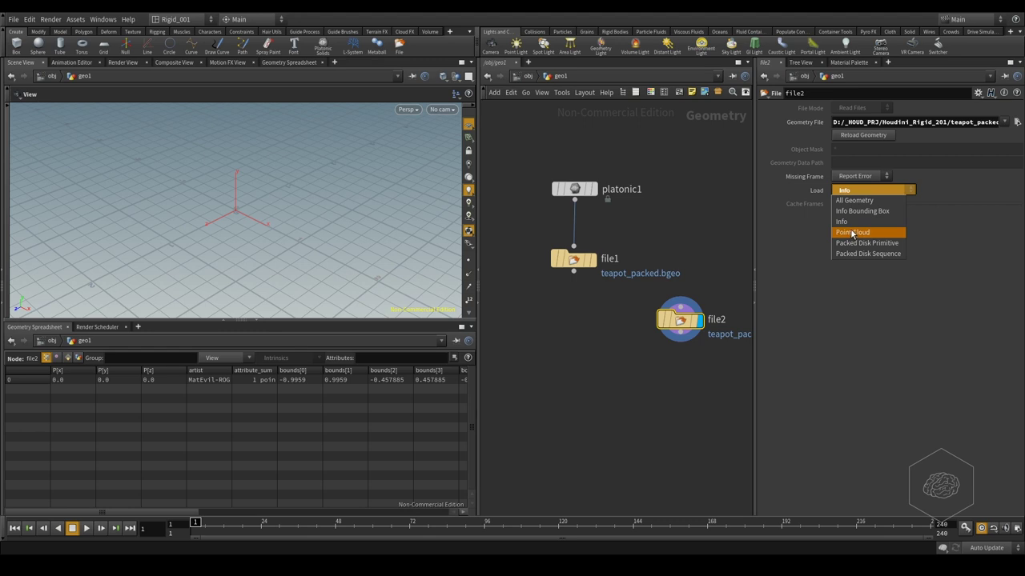
left_click(875, 228)
left_click(883, 192)
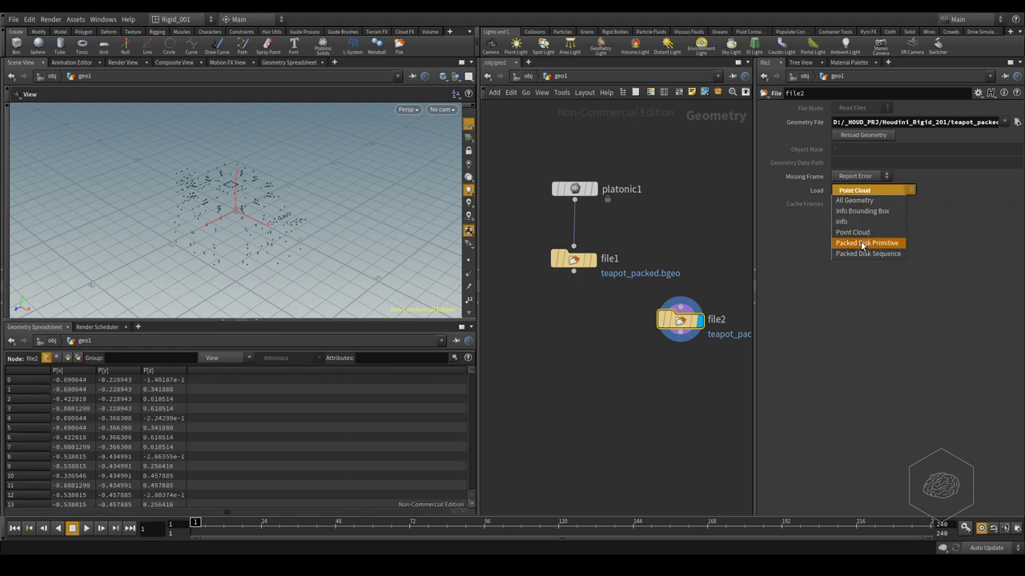
left_click(875, 244)
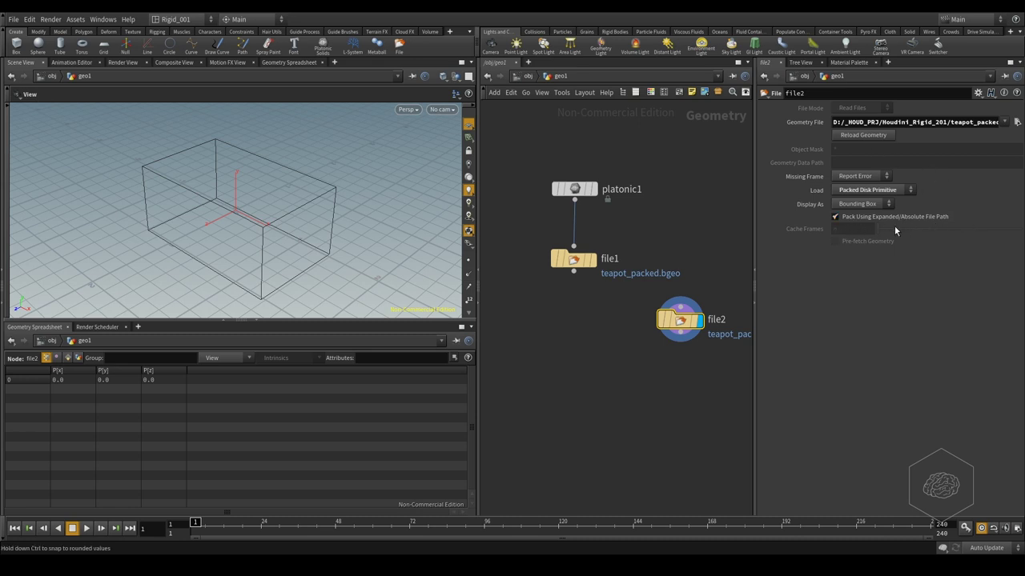
Switch file2's Load through Packed Disk Sequence and Packed Disk Primitive, ending on All Geometry
left_click(889, 191)
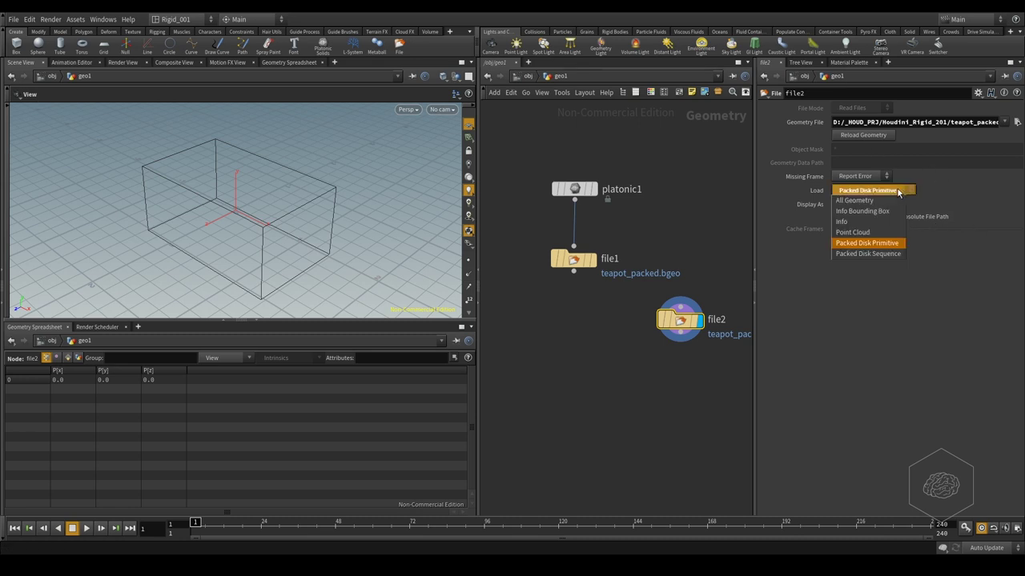
left_click(873, 254)
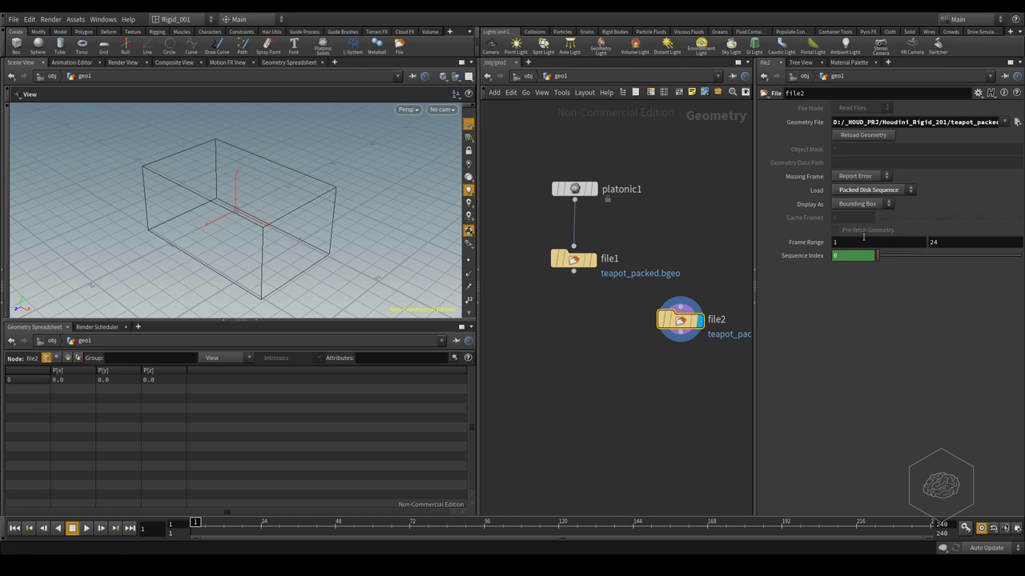
left_click(884, 192)
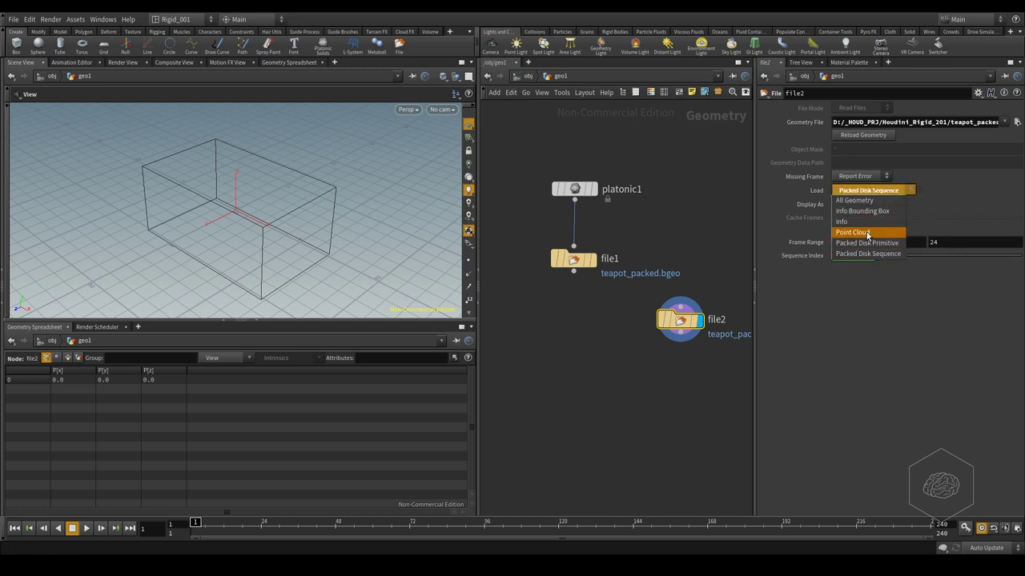
left_click(872, 240)
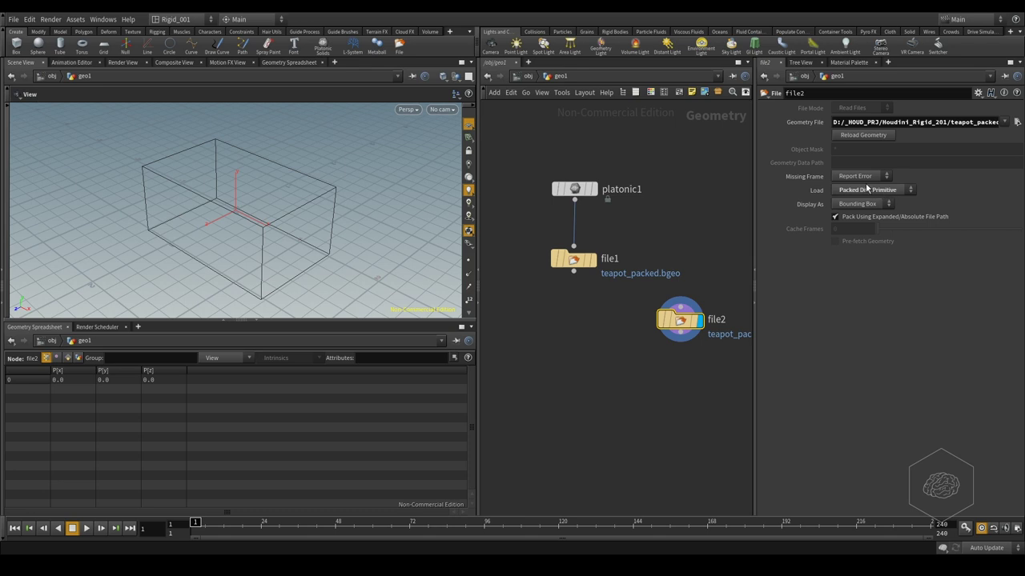
left_click(867, 189)
left_click(865, 200)
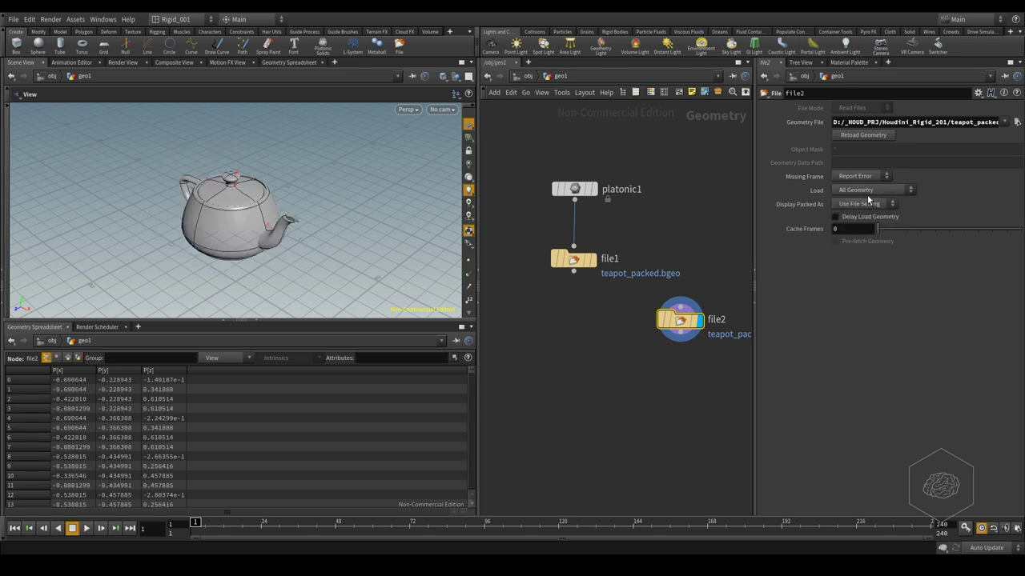
Open platonic1's info panel, move it left of the network, and pin it
left_click(576, 195)
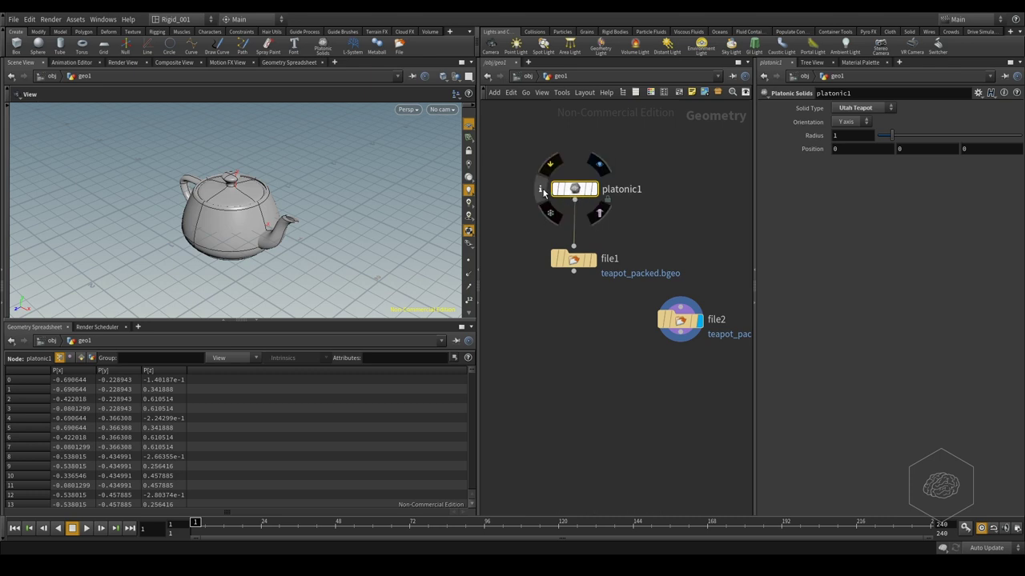
left_click(540, 189)
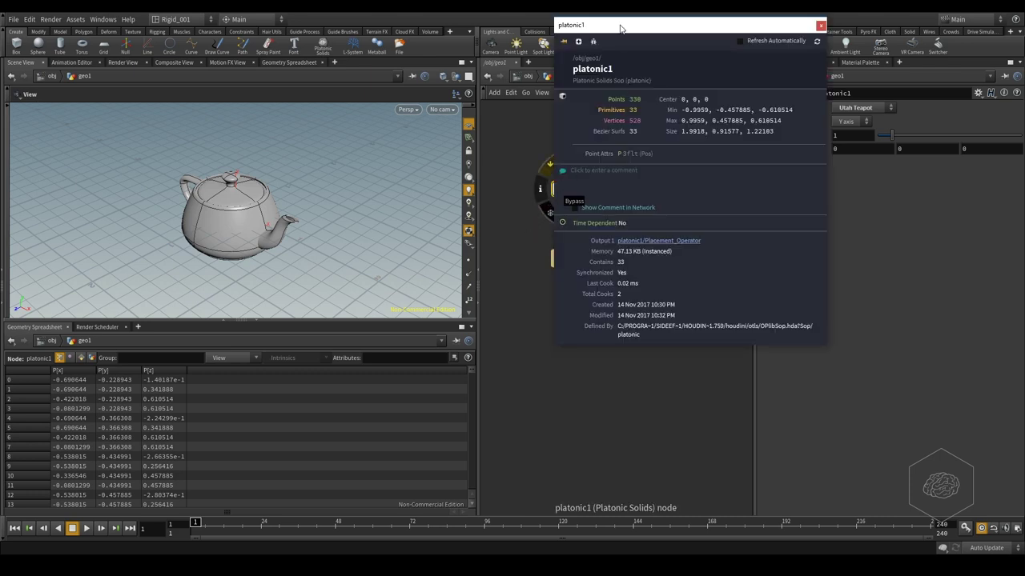
left_click_drag(621, 29, 369, 84)
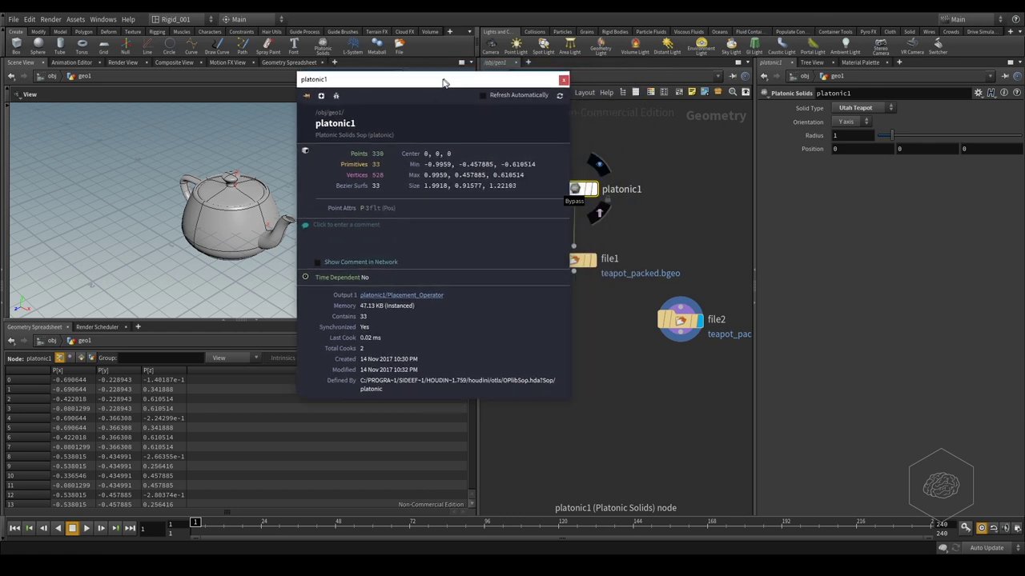
left_click_drag(441, 80, 373, 89)
left_click(243, 104)
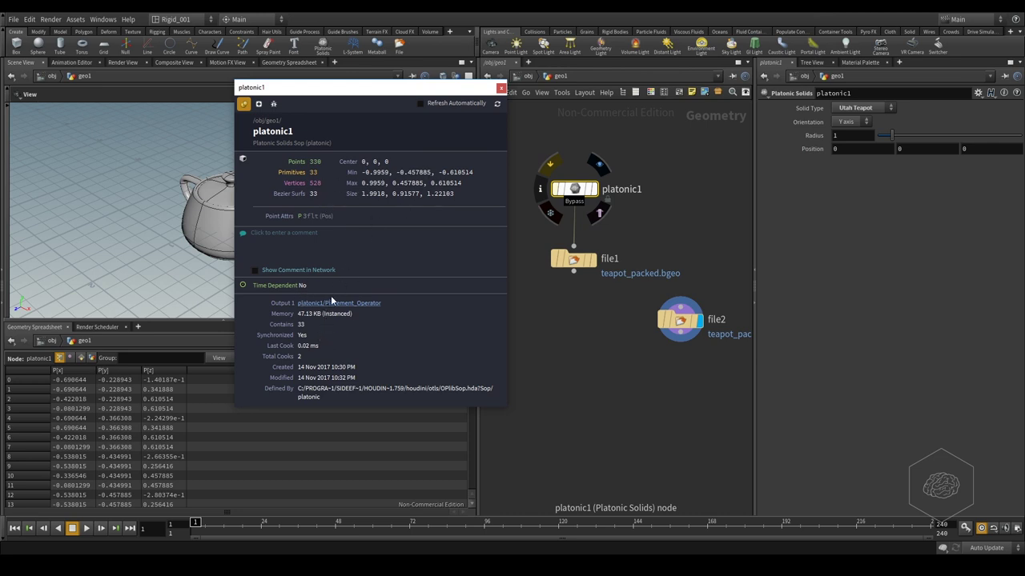
Select the file2 node in the network
left_click_drag(284, 317, 355, 313)
left_click(356, 313)
left_click(678, 323)
mouse_move(658, 321)
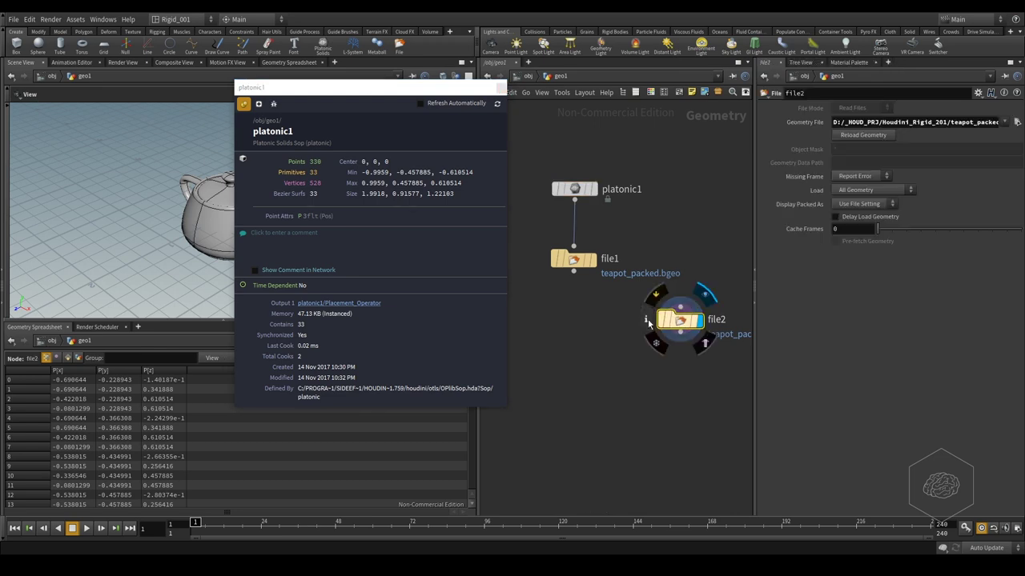
Open file2's info panel, pin it, and move it up beside platonic1's
left_click(648, 318)
left_click_drag(797, 164, 680, 156)
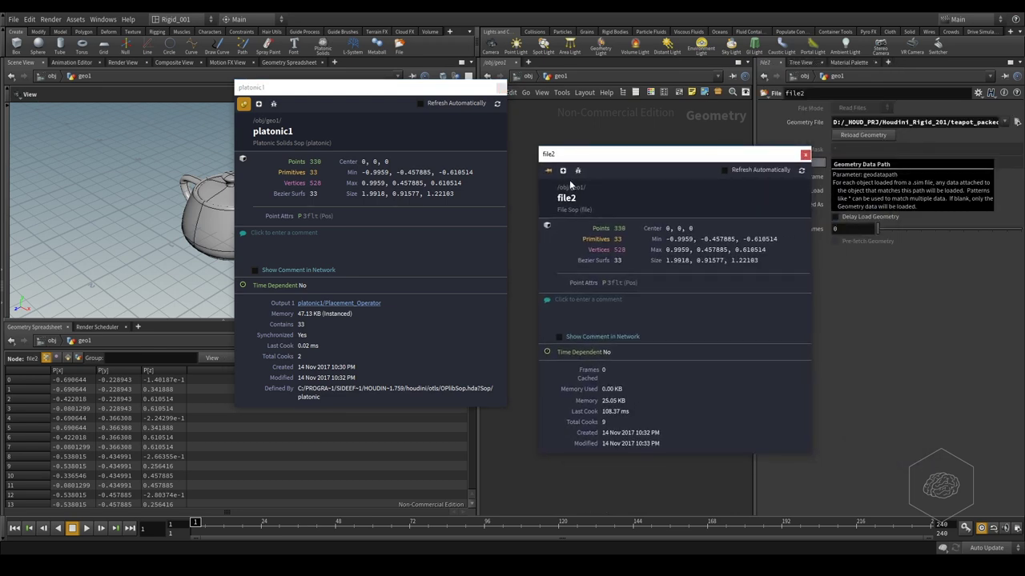
left_click(547, 171)
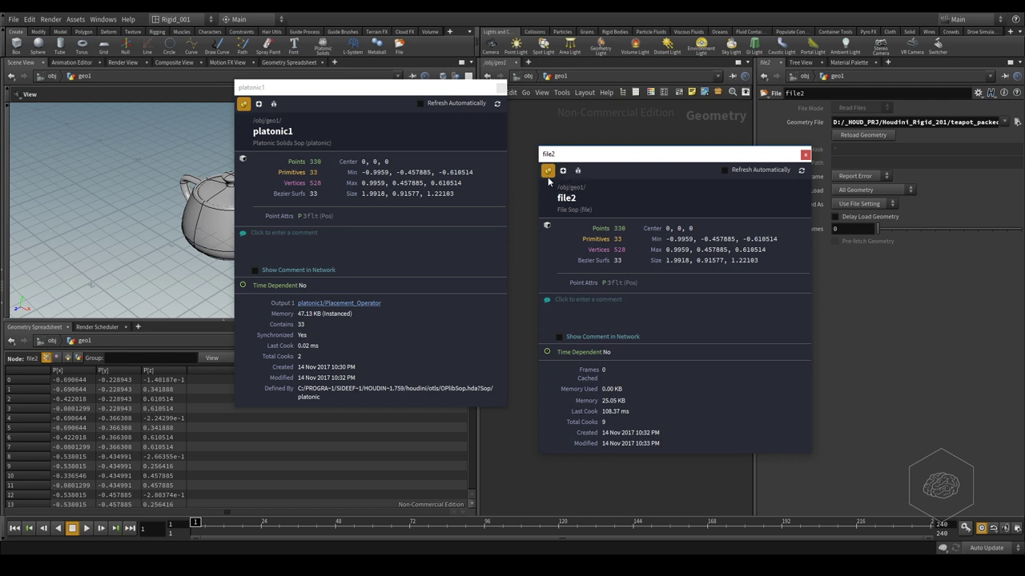
left_click_drag(611, 162, 594, 110)
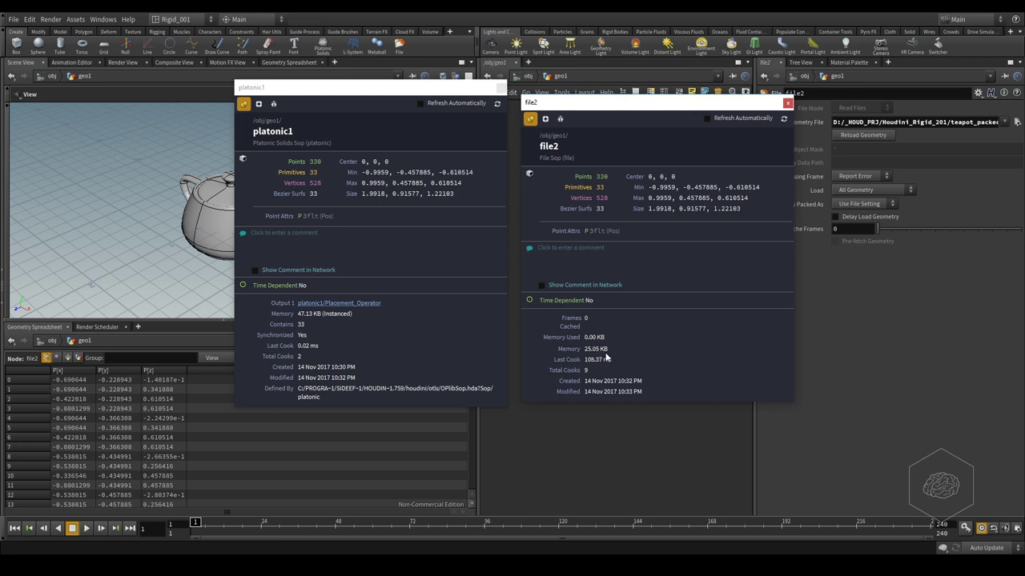
Set file2's Load to Packed Disk Primitive and refresh its info to show packed counts
left_click(883, 190)
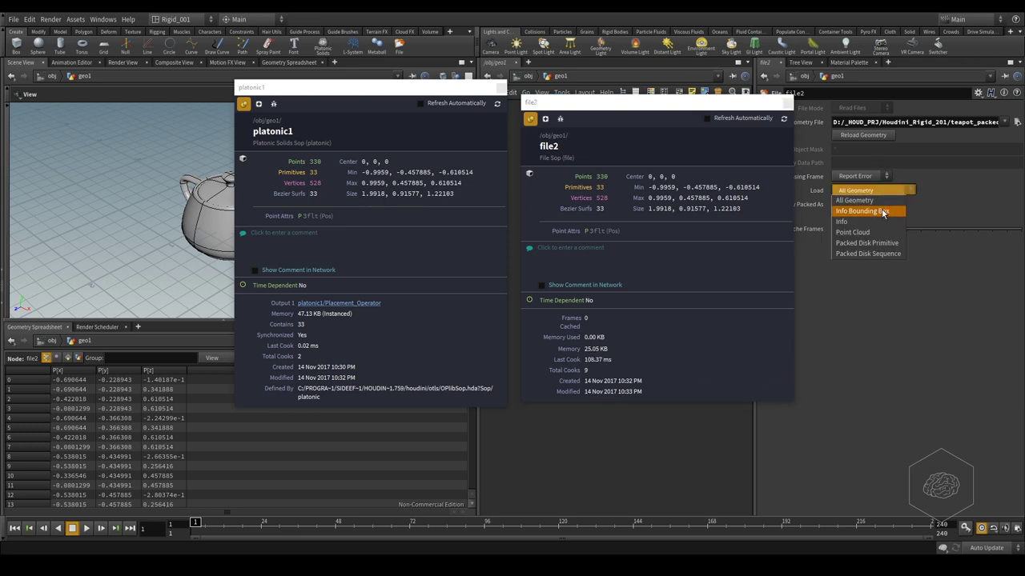
left_click(864, 246)
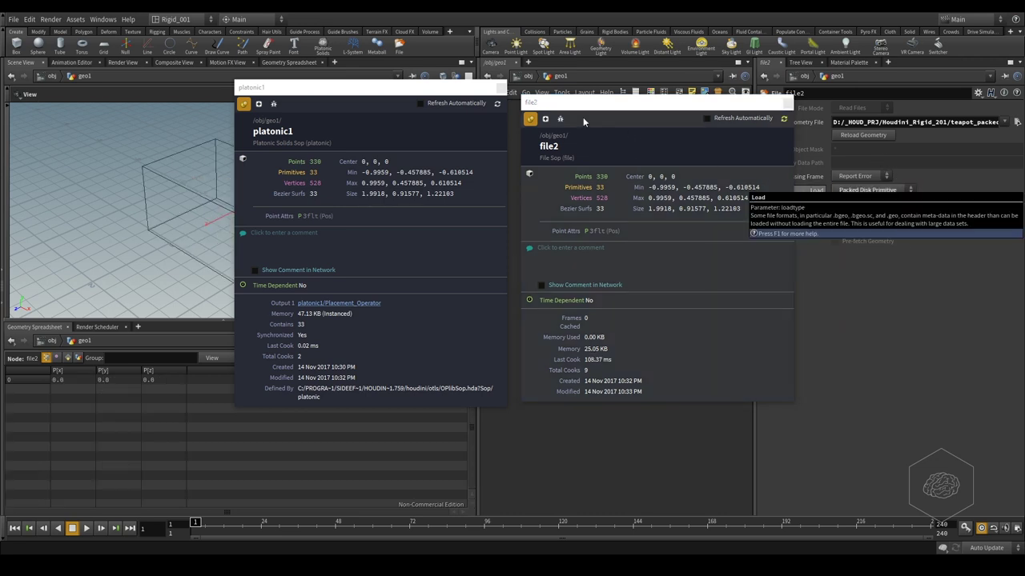
left_click(784, 119)
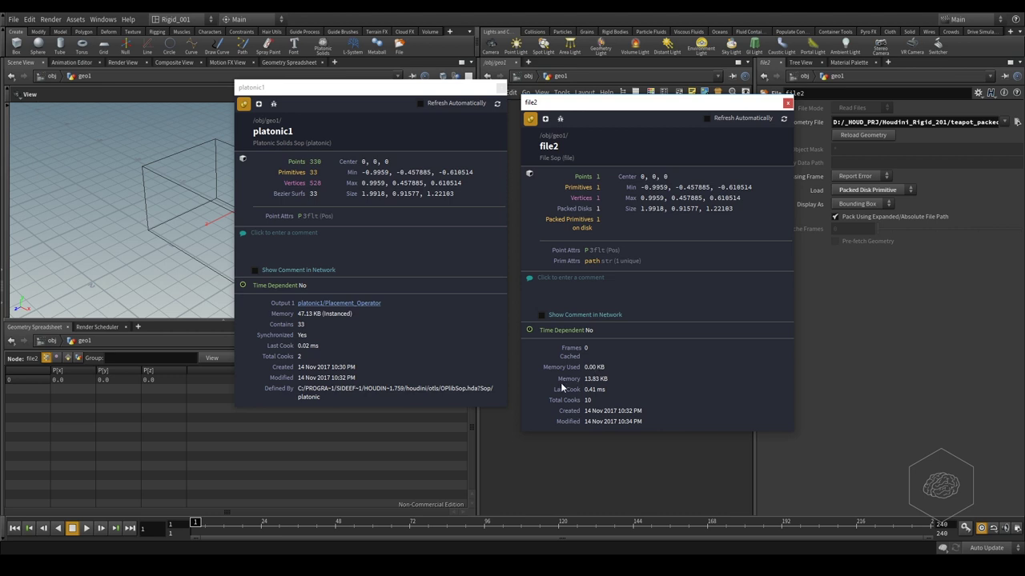
Close the file2 and platonic1 info panels and return to object level
left_click_drag(718, 105, 700, 103)
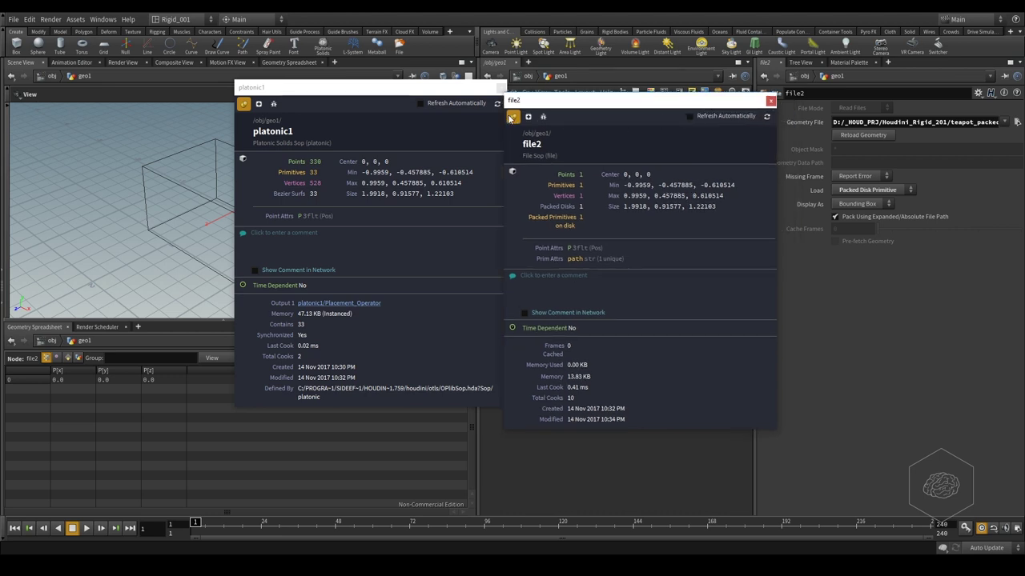
left_click(510, 119)
left_click(245, 105)
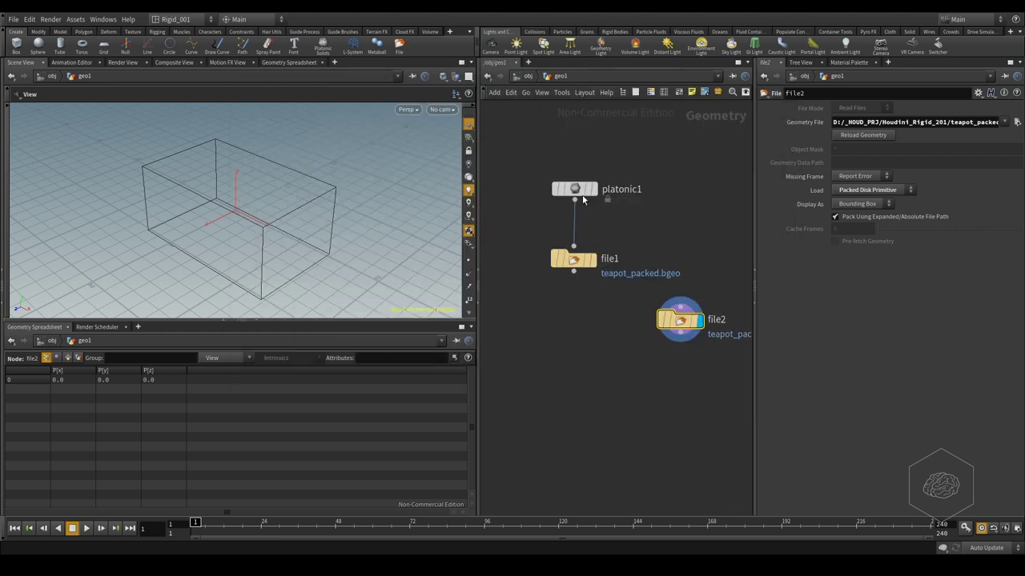
left_click(529, 76)
Add a new Geometry object and rename it Packed_example_002
left_click(560, 284)
key("Tab")
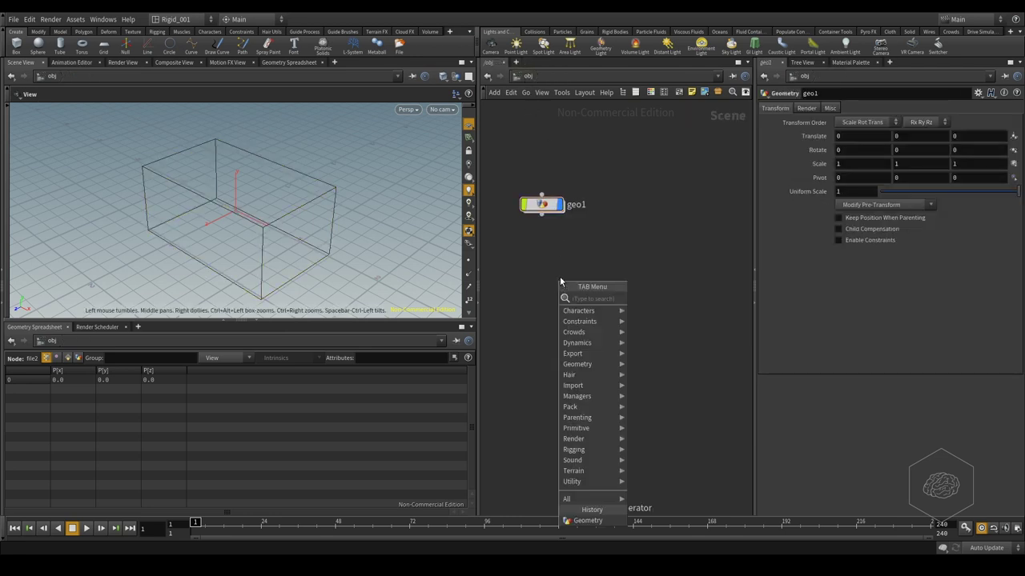
type("geom")
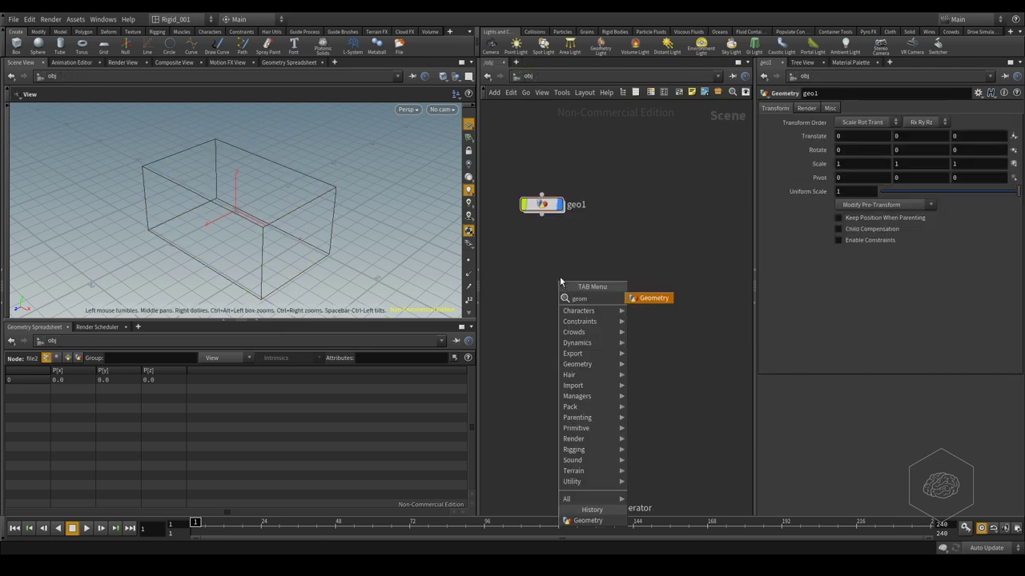
key("Return")
left_click(553, 271)
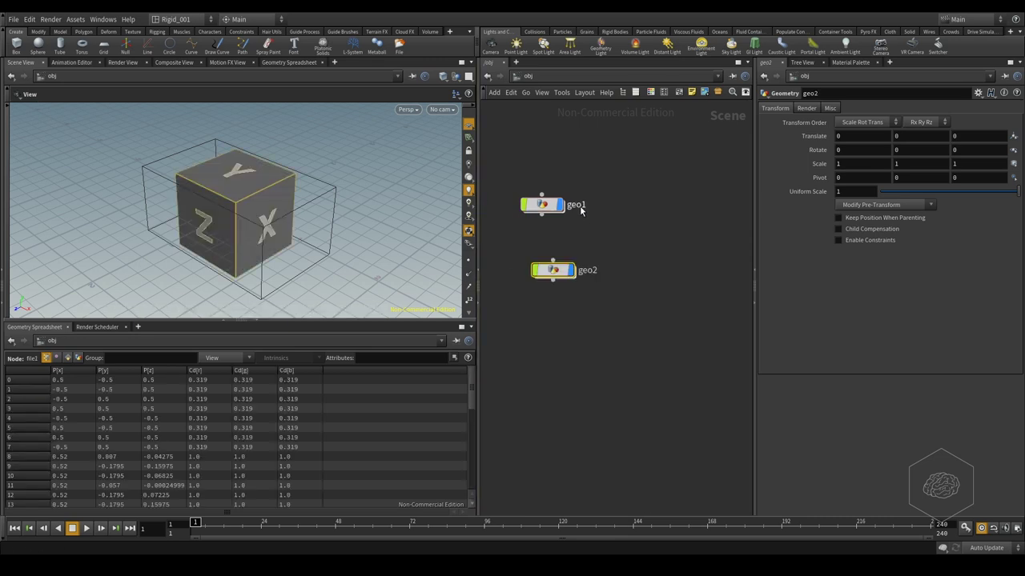
double_click(578, 205)
type("Packed_example_001")
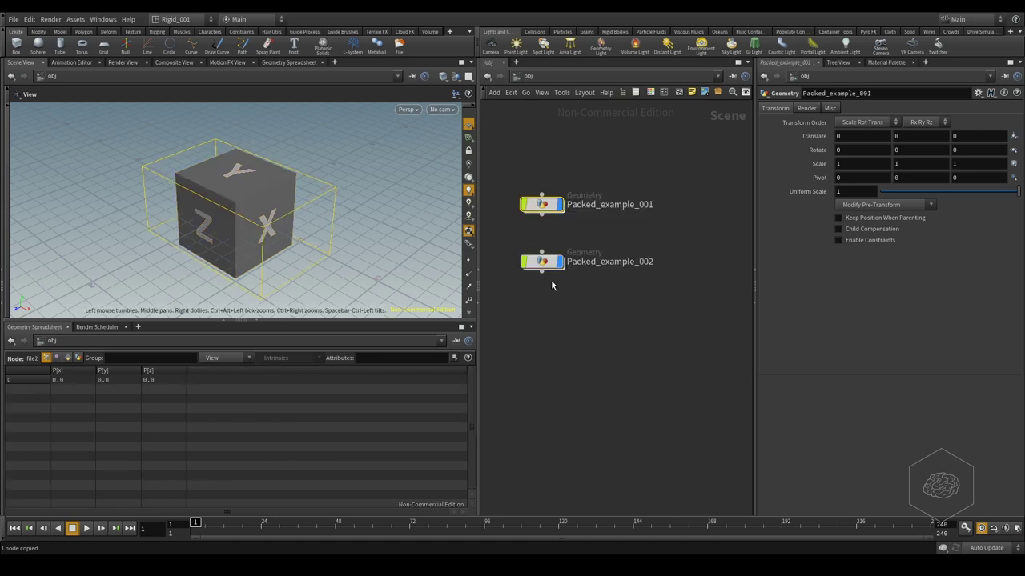
Inside Packed_example_002, delete the default file1 and paste in the platonic1 teapot node
left_click(542, 262)
key("i")
key("ctrl+v")
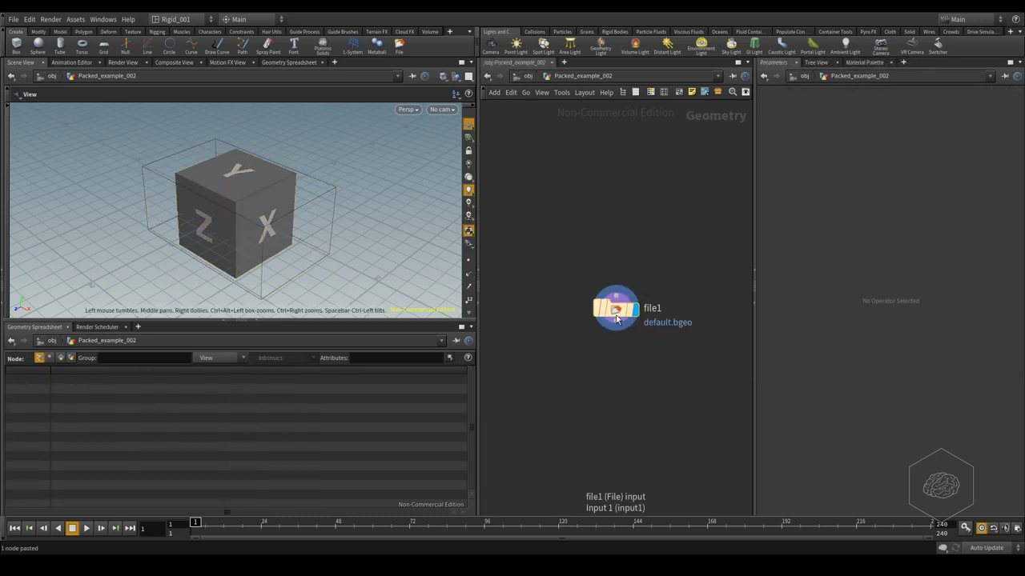
left_click(589, 278)
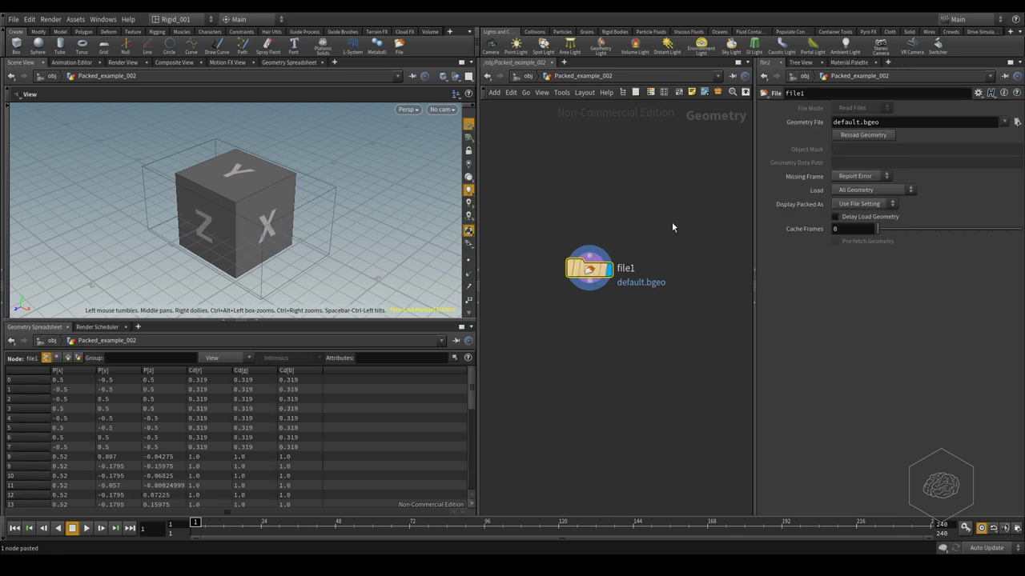
key("Delete")
key("ctrl+v")
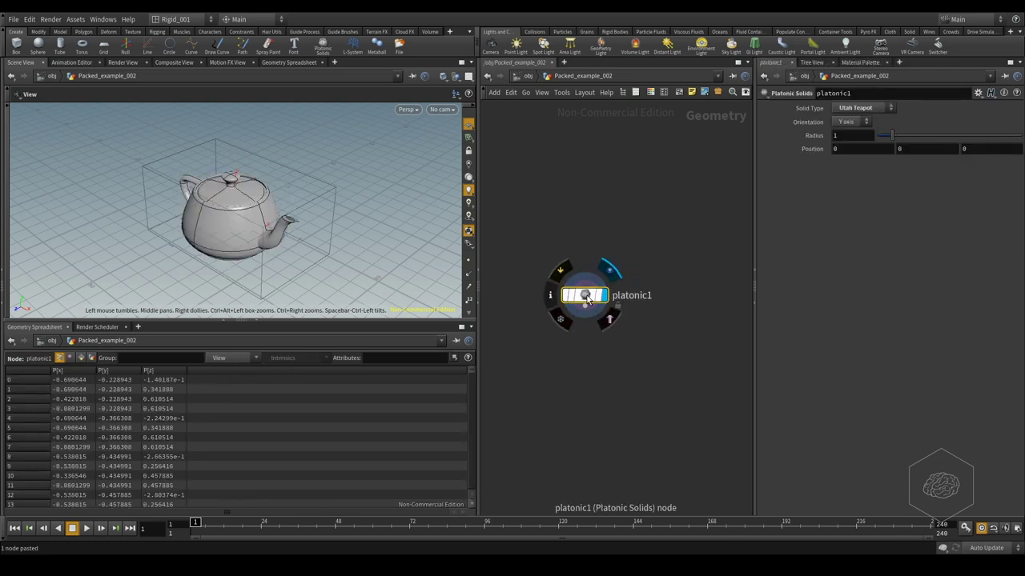
left_click(586, 244)
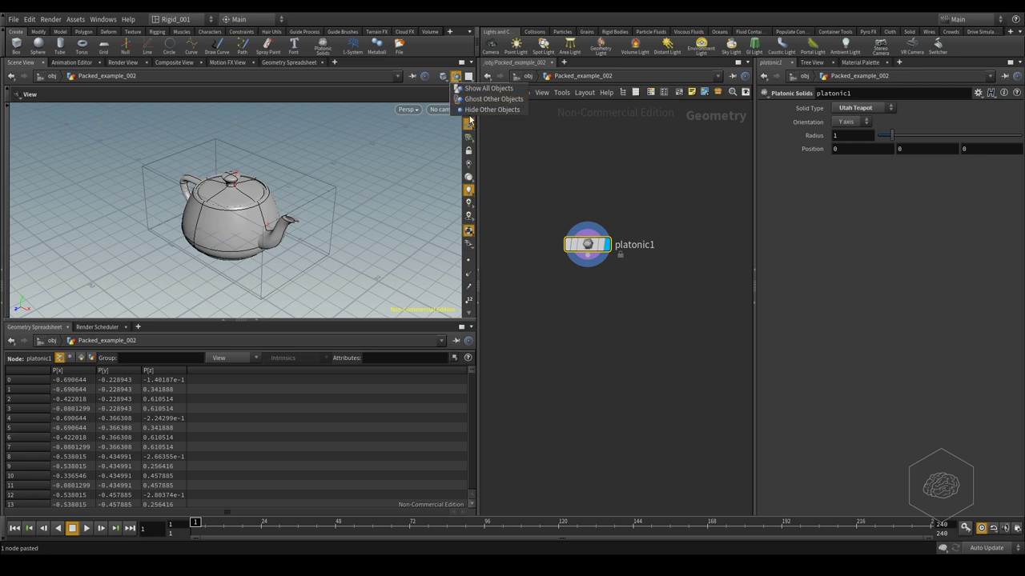
Wire a pack1 node below platonic1, display it, and stack the two vertically
left_click(587, 255)
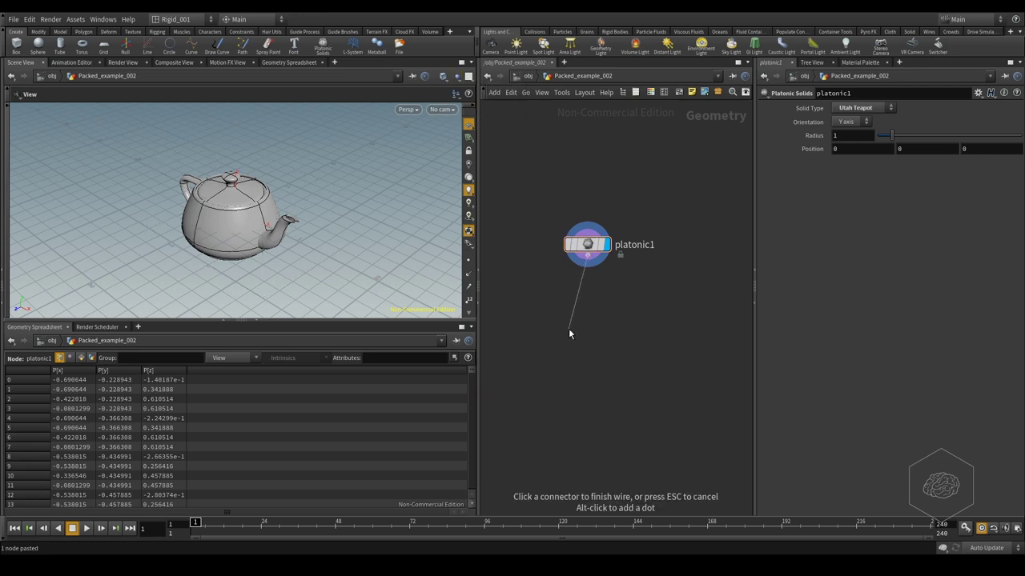
left_click(568, 334)
type("pack")
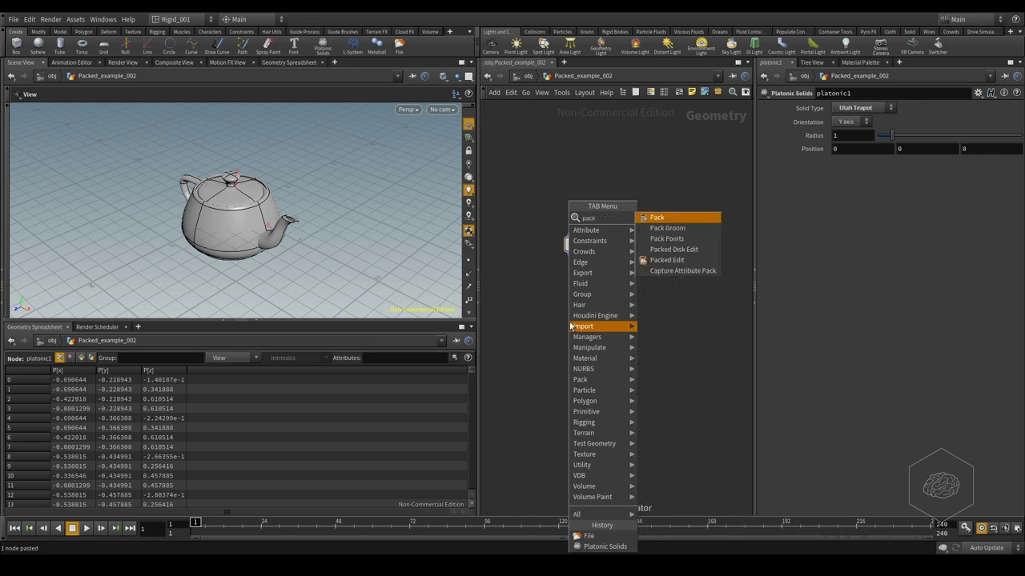
key("Return")
left_click(570, 327)
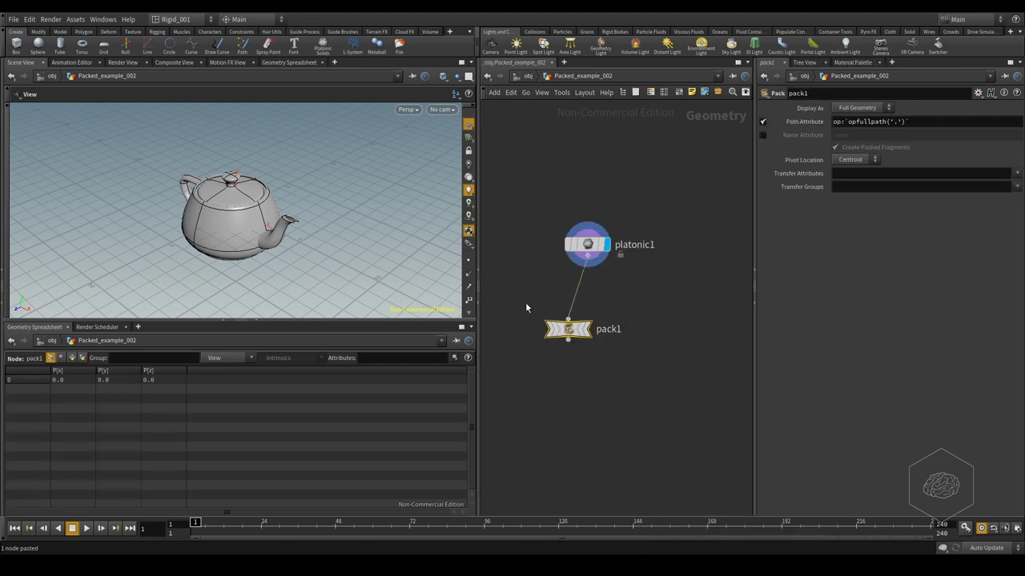
left_click(590, 291)
left_click_drag(566, 333, 584, 322)
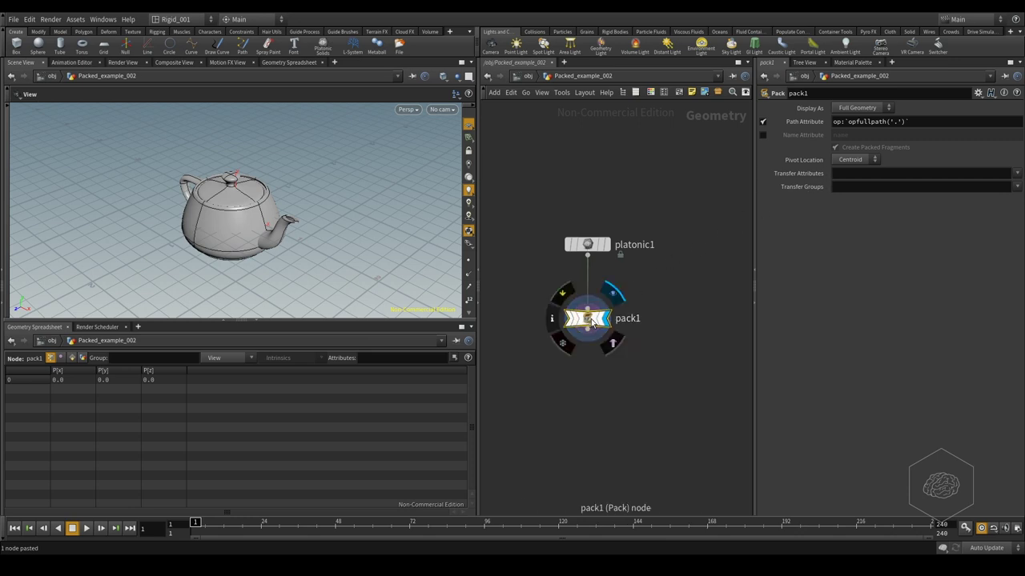
mouse_move(587, 244)
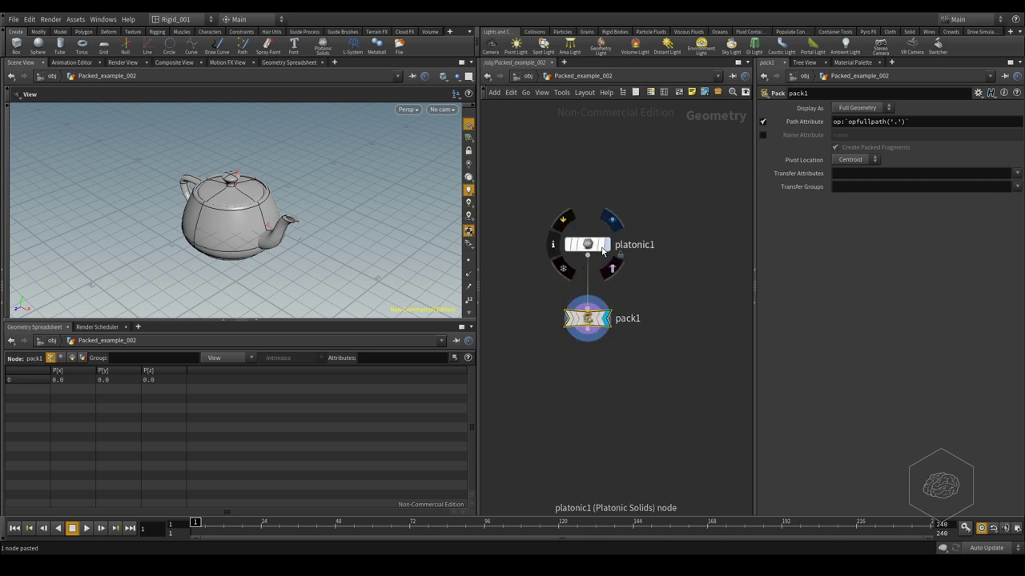
mouse_move(599, 253)
left_mouse_down()
mouse_move(545, 178)
mouse_move(573, 178)
mouse_move(583, 225)
left_mouse_up()
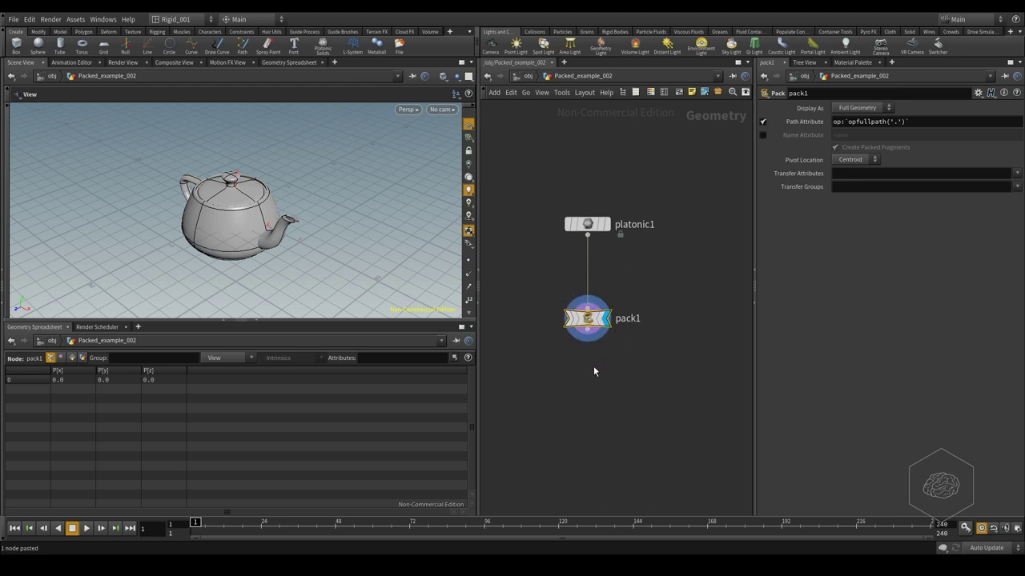
Add a Copy and Transform node copy1 fed by platonic1 and display it
left_click_drag(586, 218, 541, 185)
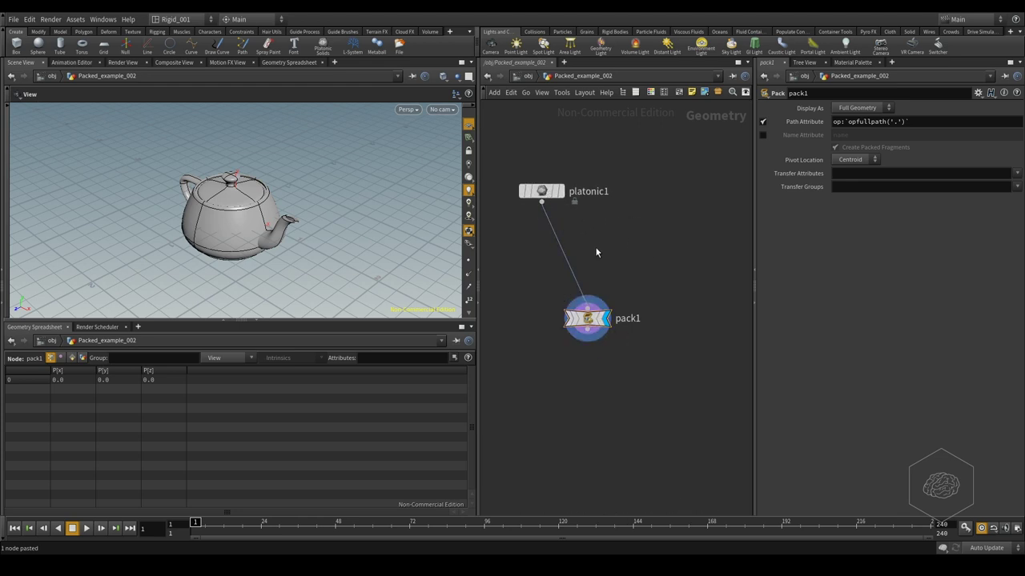
key("Tab")
type("copy")
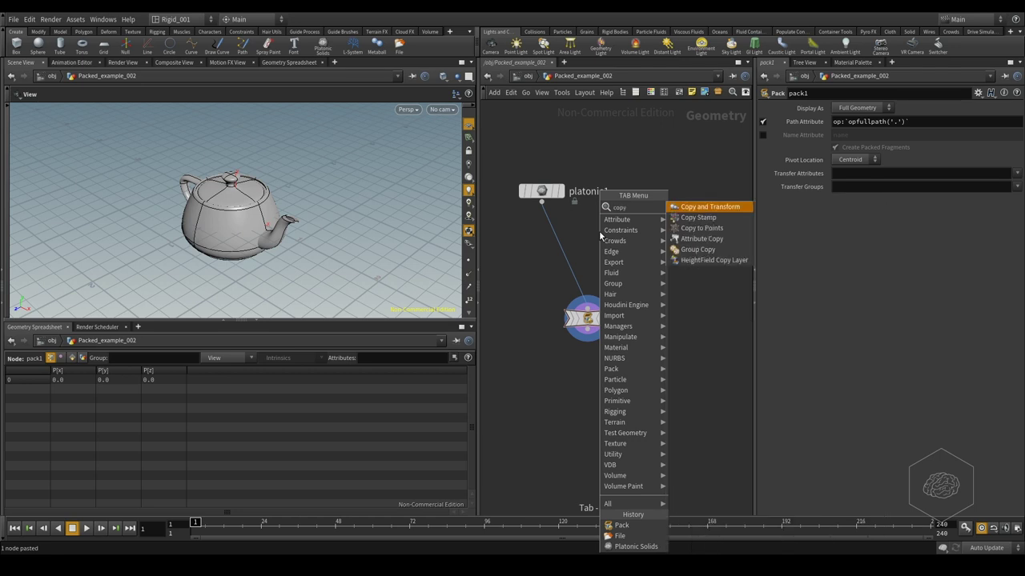
key("Return")
left_click(628, 248)
left_click(628, 237)
left_click(627, 237)
left_click(649, 248)
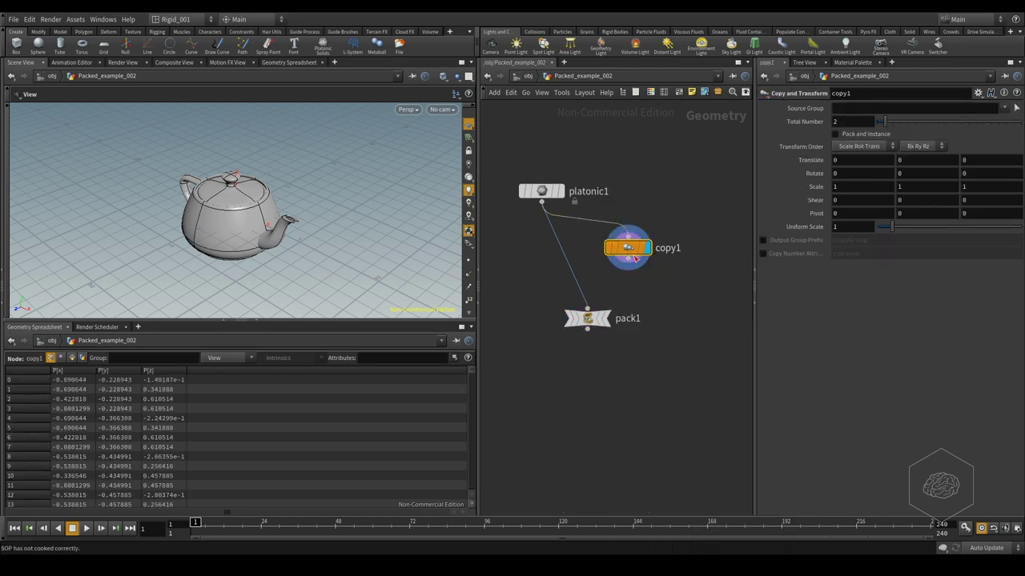
Set copy1's Translate X to -2.4 and Total Number to 10 for ten teapots
right_click(851, 160)
left_click(846, 161)
middle_click_drag(851, 160, 698, 175)
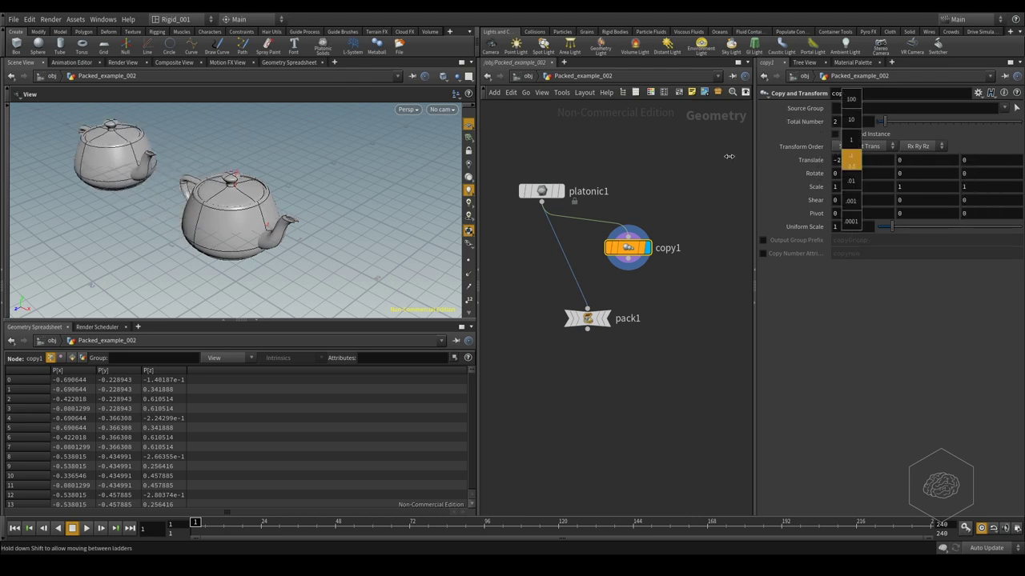
mouse_move(386, 206)
left_mouse_down()
mouse_move(279, 229)
mouse_move(420, 246)
mouse_move(344, 237)
mouse_move(339, 224)
mouse_move(360, 228)
left_mouse_up()
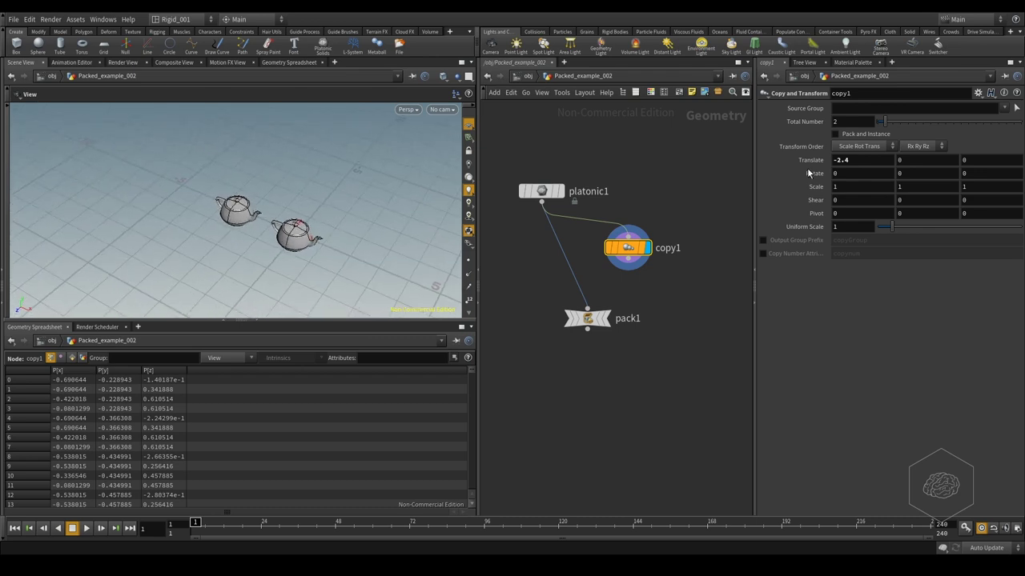
type("10")
key("Return")
mouse_move(385, 200)
left_mouse_down()
mouse_move(373, 187)
mouse_move(338, 200)
mouse_move(281, 176)
mouse_move(283, 144)
mouse_move(274, 222)
left_mouse_up()
key("Tab")
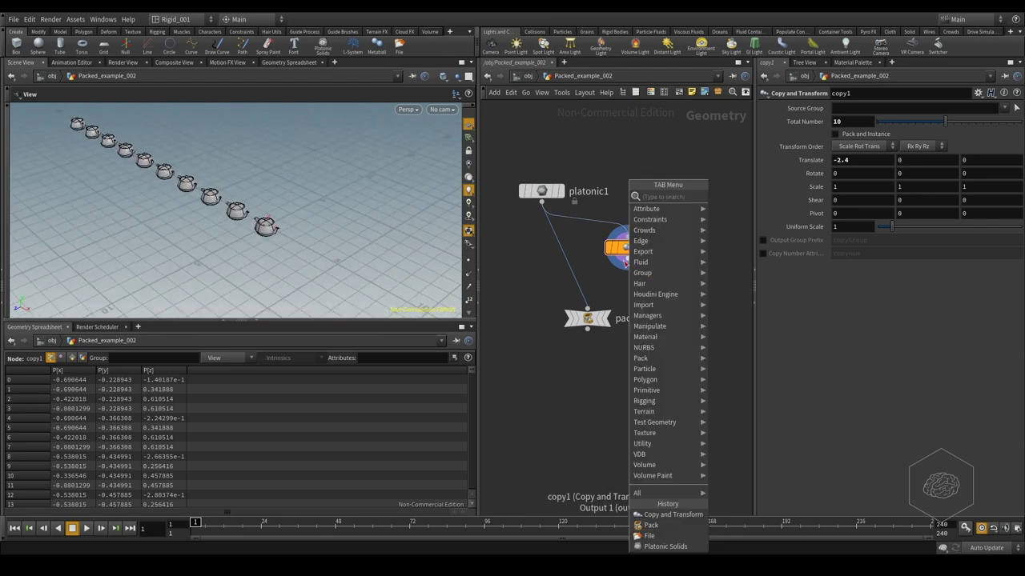
Add a second Copy and Transform node, copy2, and wire copy1 into it
type("cop")
key("Down")
key("Down")
key("Up")
key("Return")
left_click(631, 258)
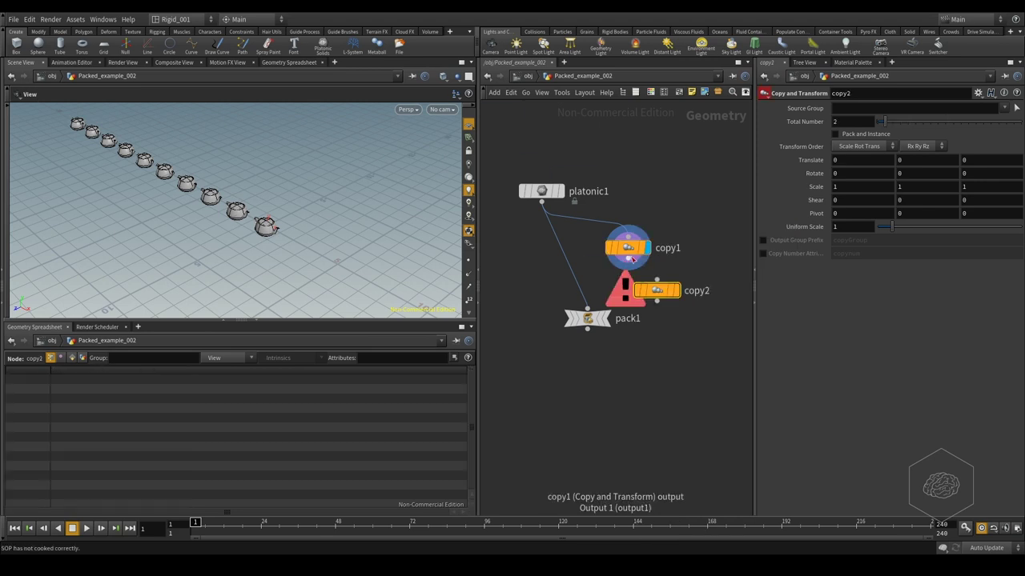
left_click_drag(632, 259, 656, 282)
Give copy2 Total Number 10 and Translate Z -2 to form the 10x10 grid
type("10")
key("Return")
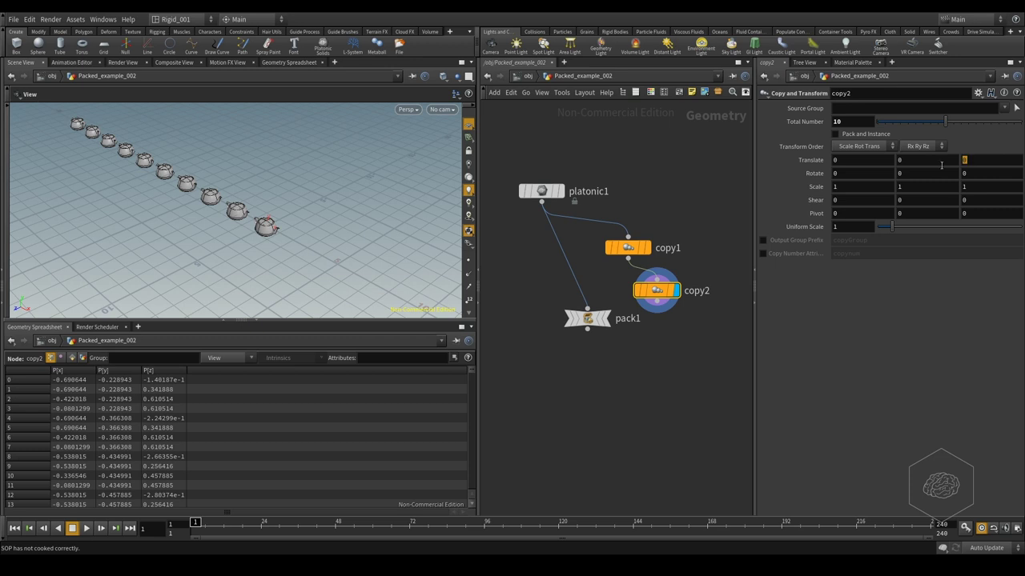
type("-2")
key("Return")
mouse_move(334, 213)
left_mouse_down()
mouse_move(370, 218)
mouse_move(277, 261)
left_mouse_up()
scroll(368, 201, "down", 3)
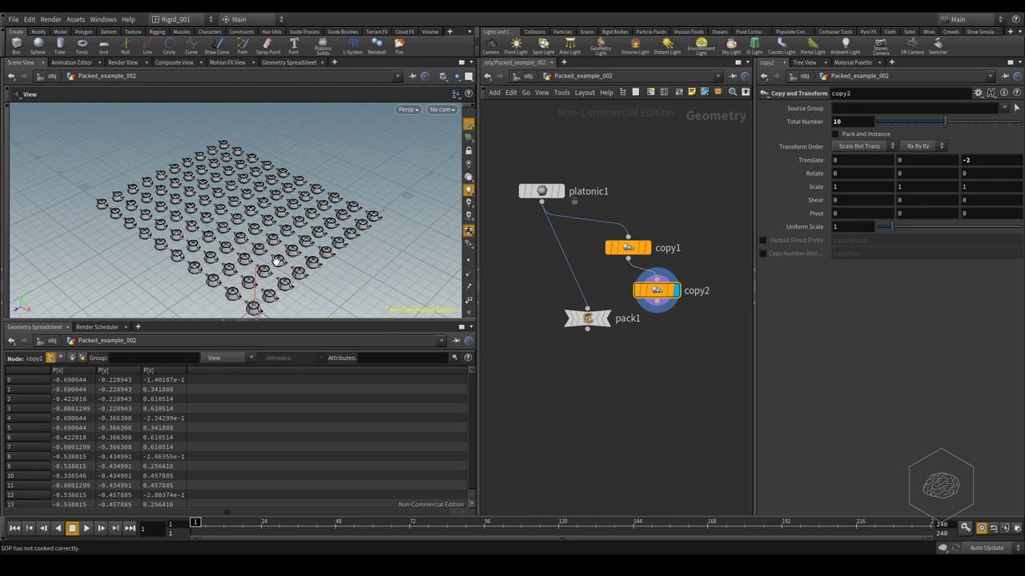
Align copy2 under copy1 and pin its info window showing 33,800 points and 3,300 primitives
left_click_drag(622, 318, 548, 329)
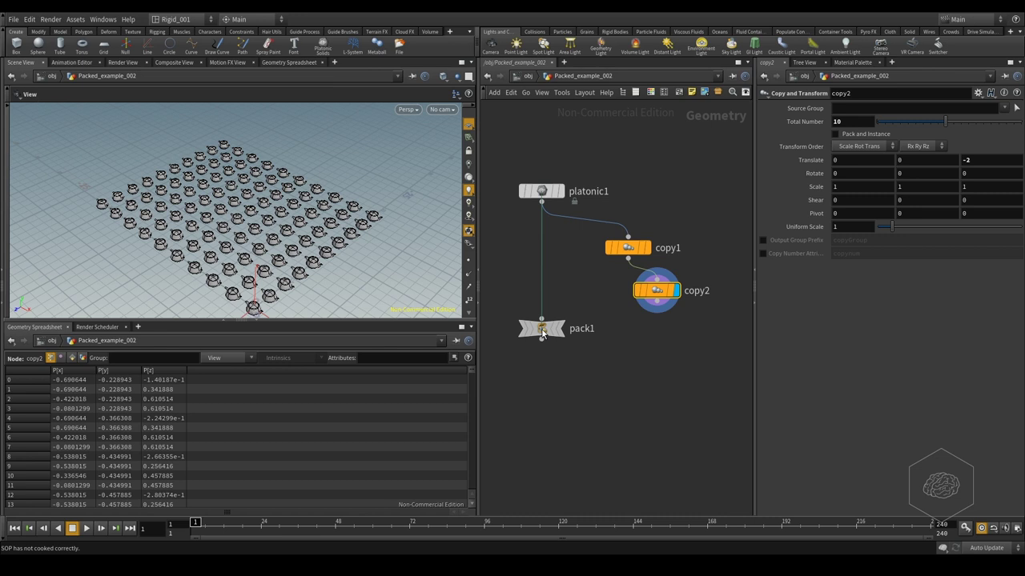
left_click_drag(638, 298, 609, 297)
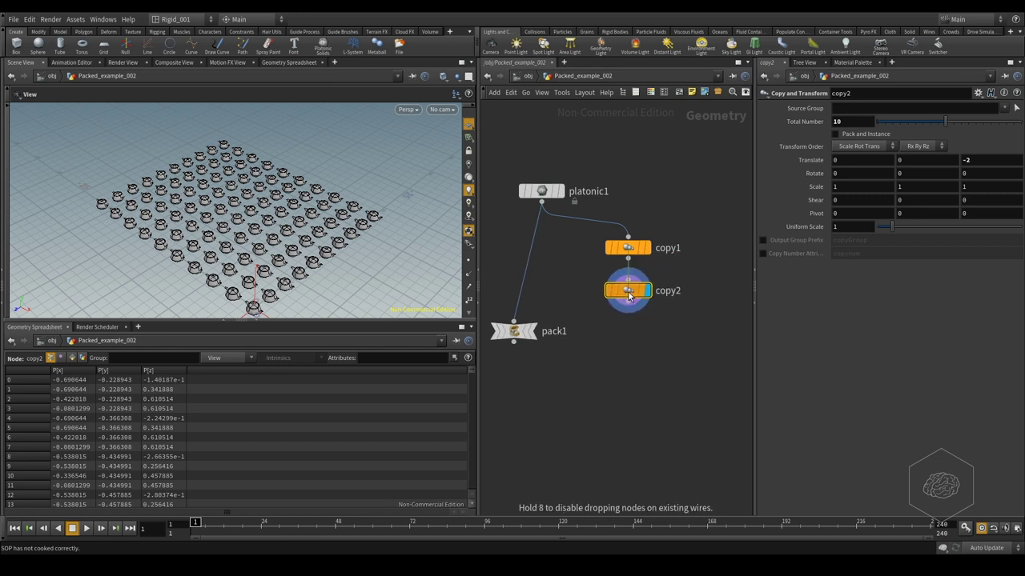
mouse_move(627, 290)
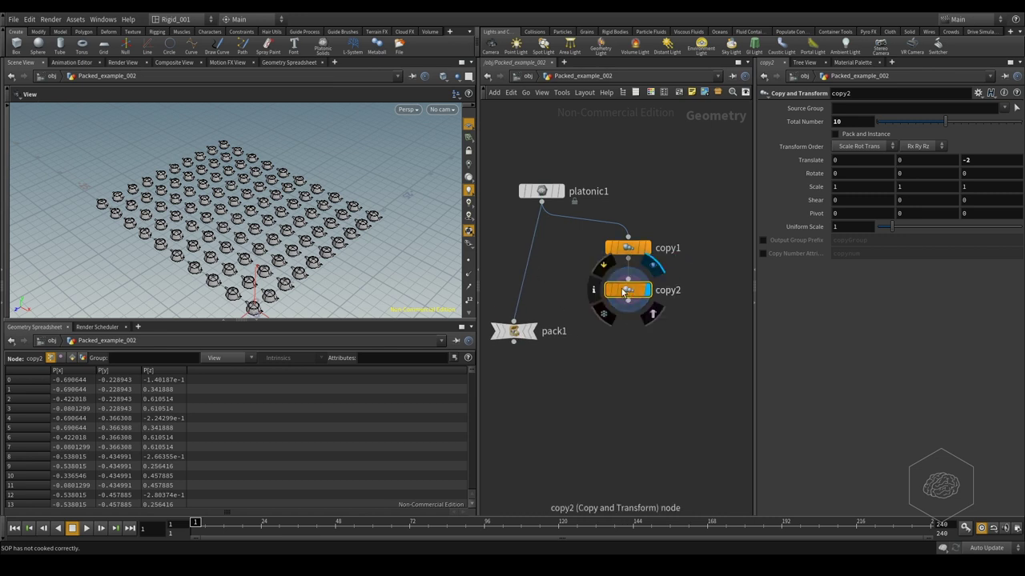
left_click(596, 289)
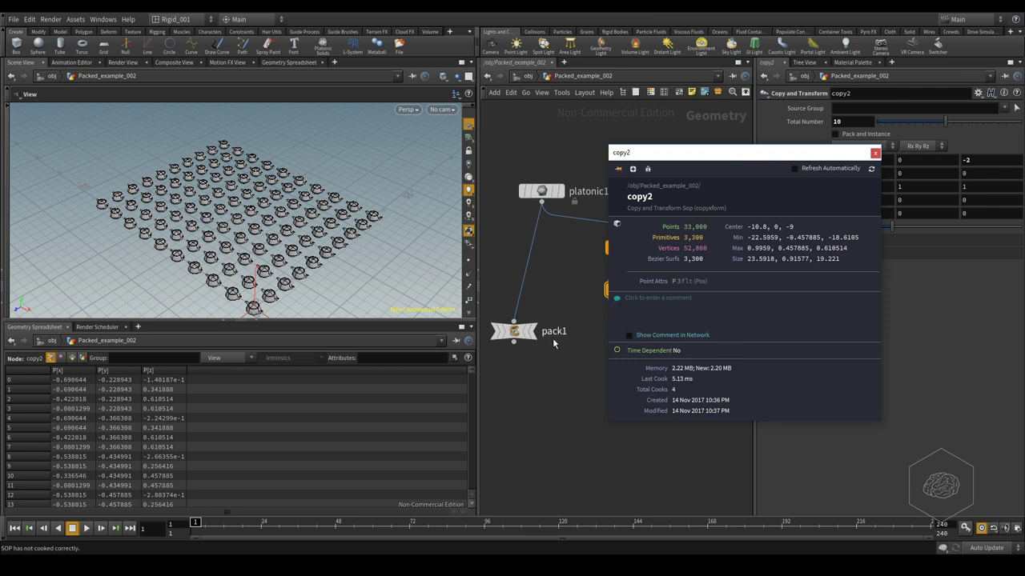
left_click_drag(824, 158, 375, 233)
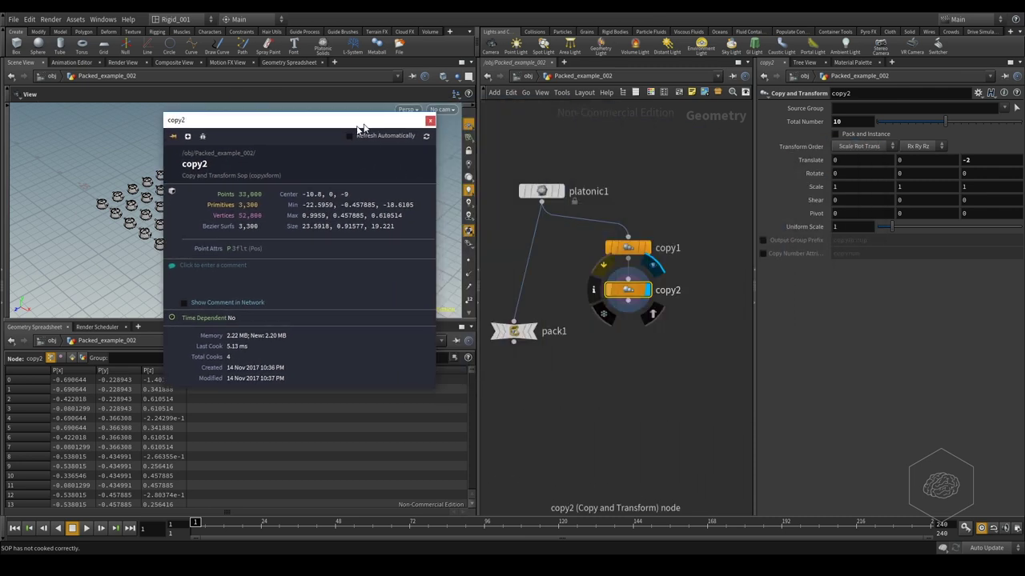
left_click(167, 244)
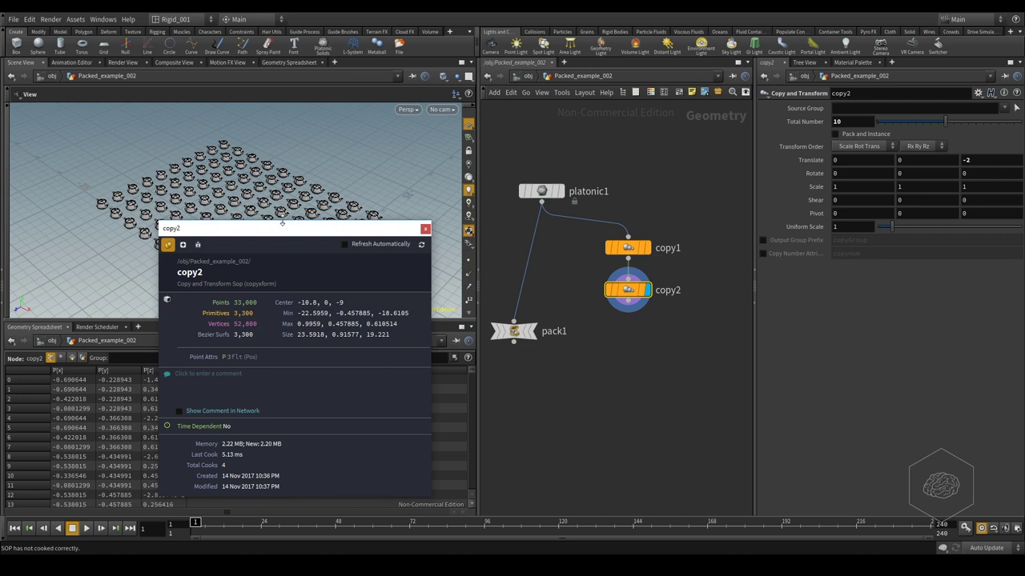
mouse_move(282, 224)
left_mouse_down()
mouse_move(192, 290)
mouse_move(158, 285)
mouse_move(866, 294)
mouse_move(890, 286)
mouse_move(881, 283)
left_mouse_up()
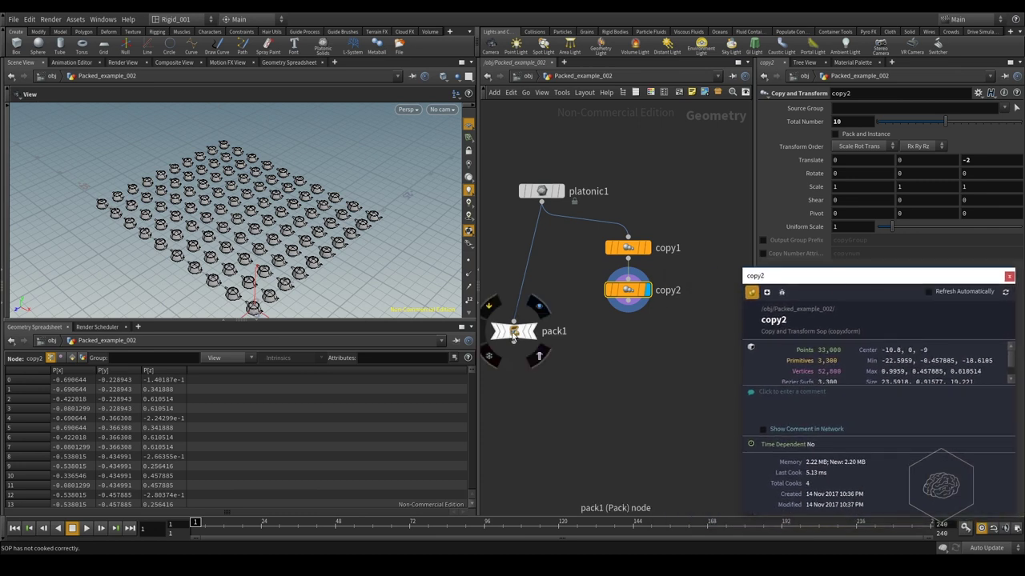
Wire copy2 into pack1, display pack1, and open its info showing 1 packed primitive
left_click_drag(513, 330, 536, 368)
left_click(628, 309)
left_click(534, 360)
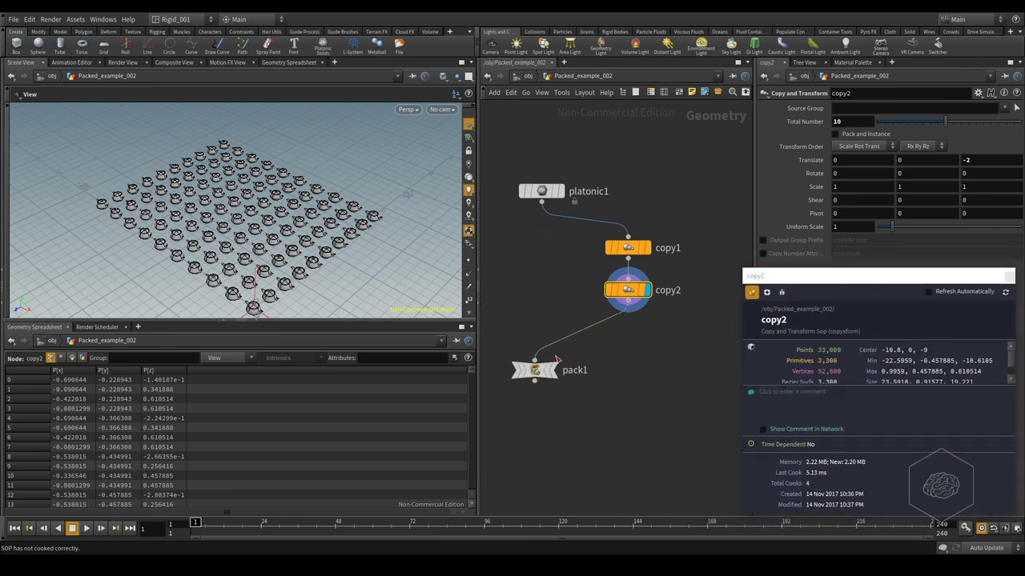
left_click(553, 378)
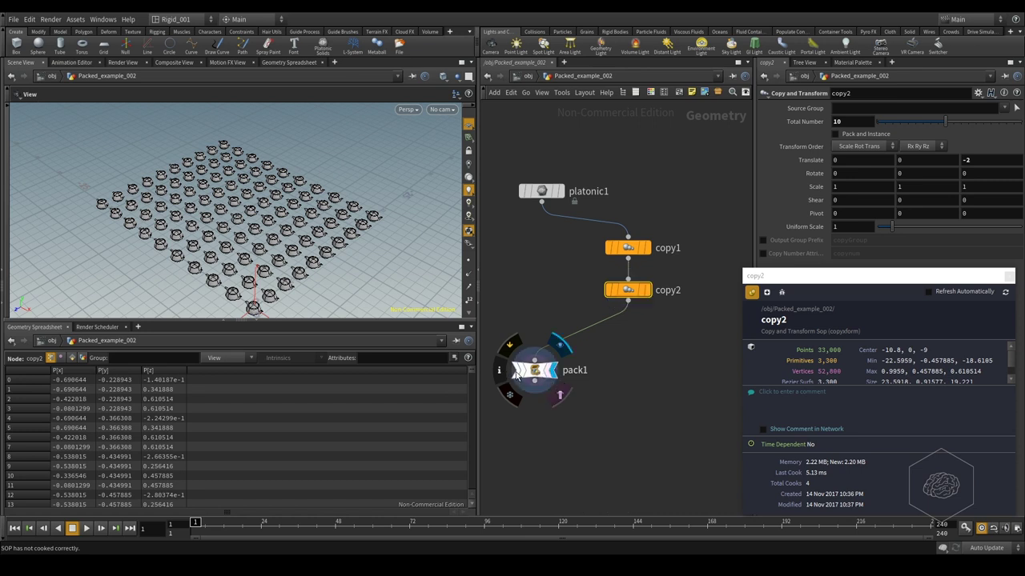
left_click(498, 369)
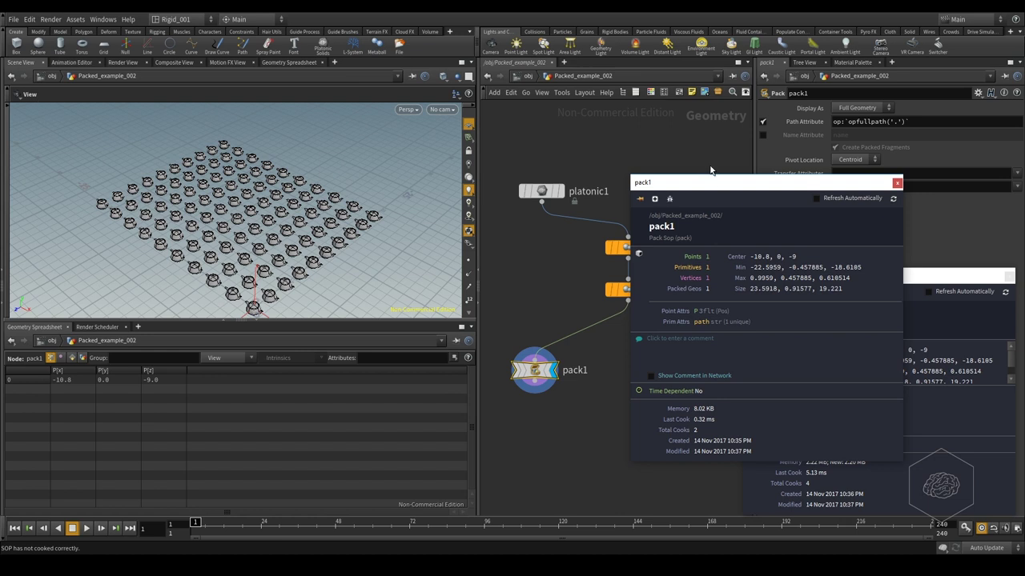
left_click_drag(710, 185, 542, 242)
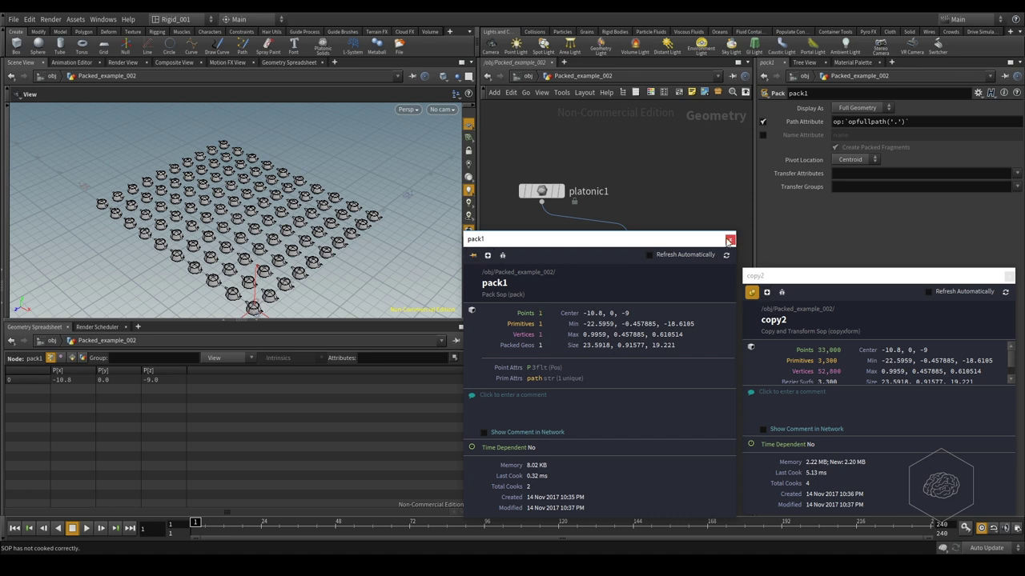
Close the pack1 info window and view the packed teapot grid in wireframe from several angles
left_click(730, 240)
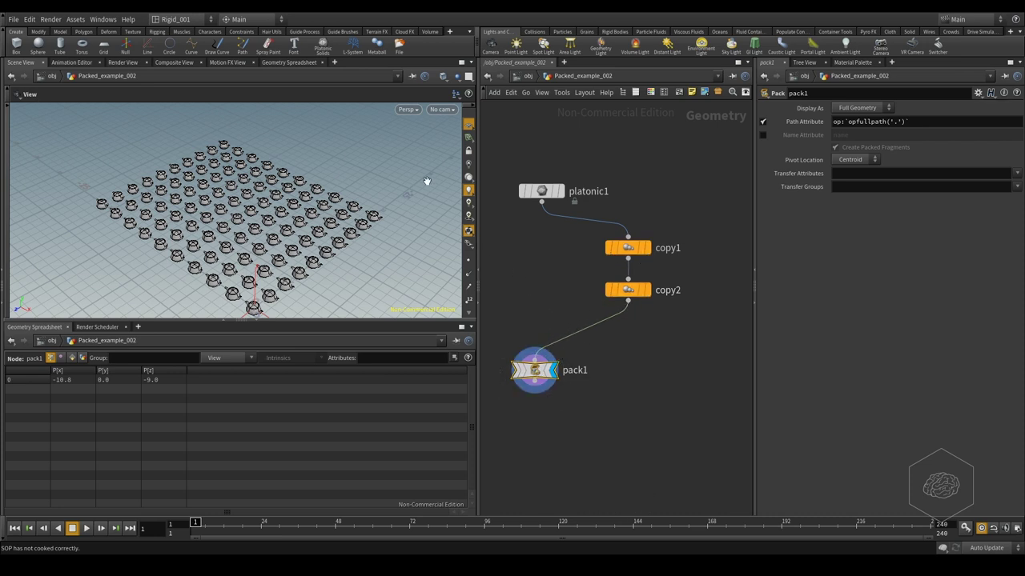
mouse_move(273, 203)
left_mouse_down()
mouse_move(321, 208)
mouse_move(336, 194)
left_mouse_up()
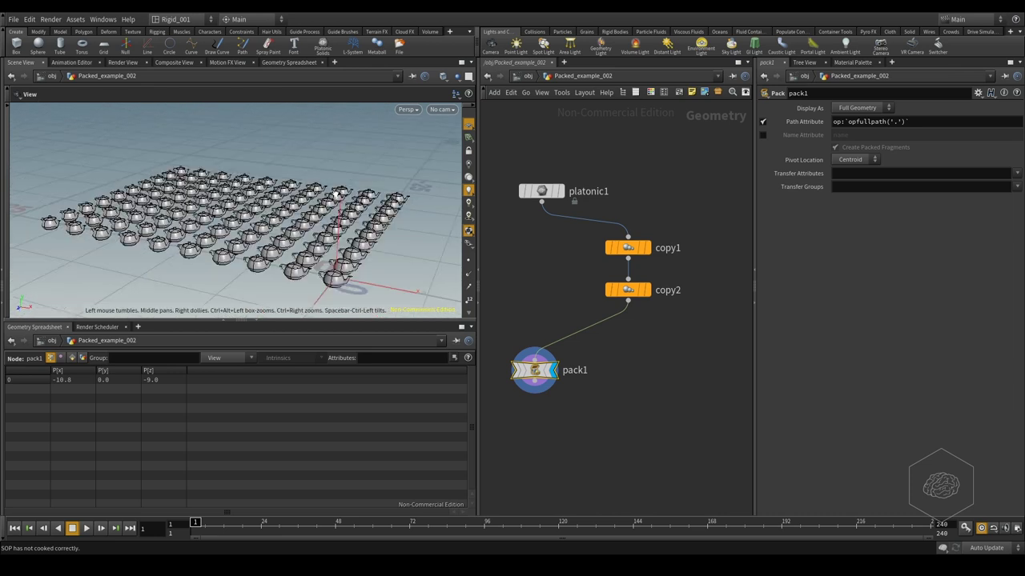
key("w")
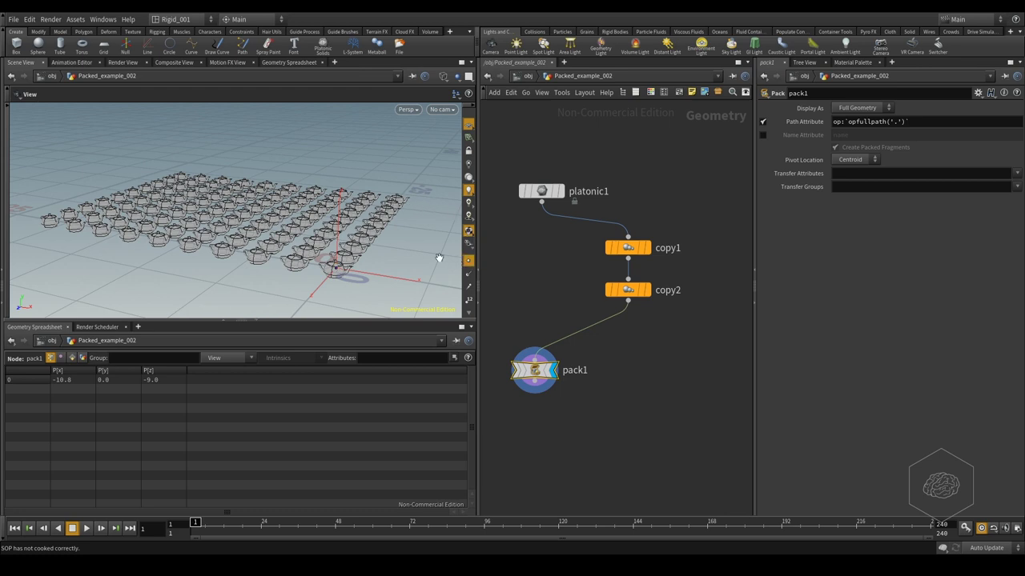
mouse_move(370, 240)
left_mouse_down()
mouse_move(349, 257)
mouse_move(341, 218)
mouse_move(395, 229)
left_mouse_up()
right_click(397, 230)
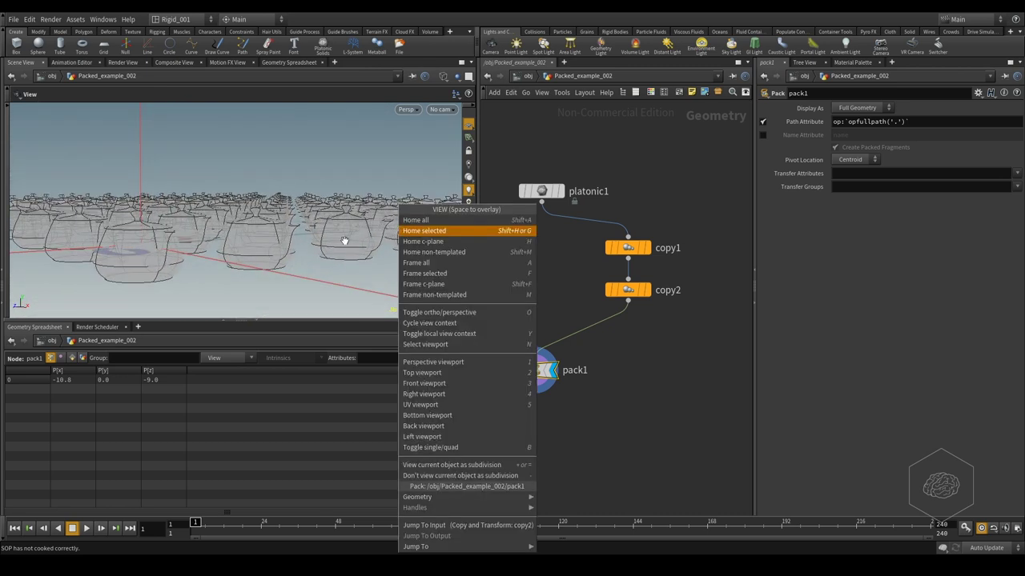
left_click(299, 244)
mouse_move(194, 238)
left_mouse_down()
mouse_move(245, 245)
mouse_move(257, 258)
mouse_move(220, 256)
left_mouse_up()
mouse_move(319, 246)
left_mouse_down()
mouse_move(270, 244)
mouse_move(393, 267)
left_mouse_up()
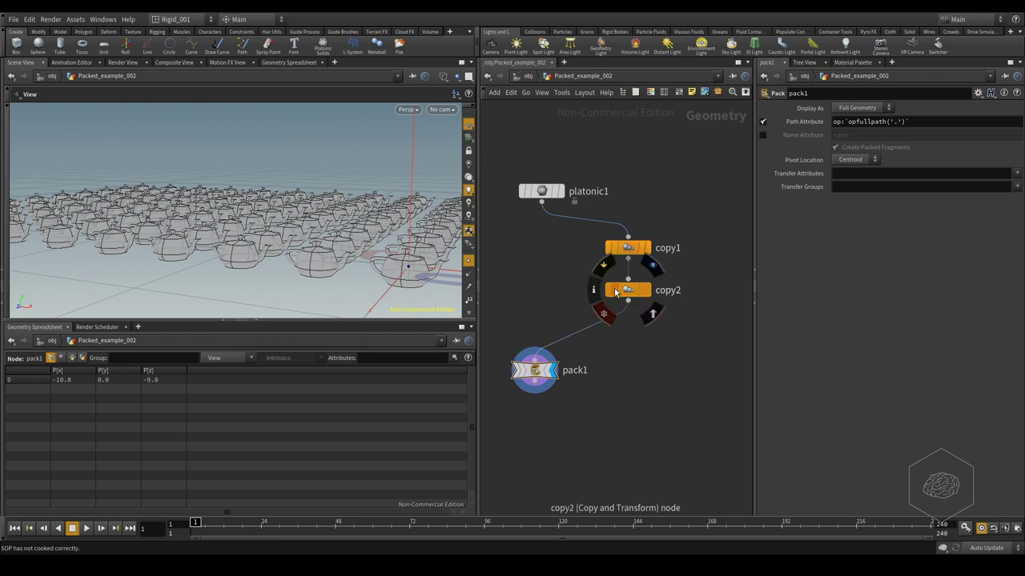
Place pack1's and copy2's info windows side by side: 1 primitive versus 3,300
left_click(594, 289)
left_click(499, 370)
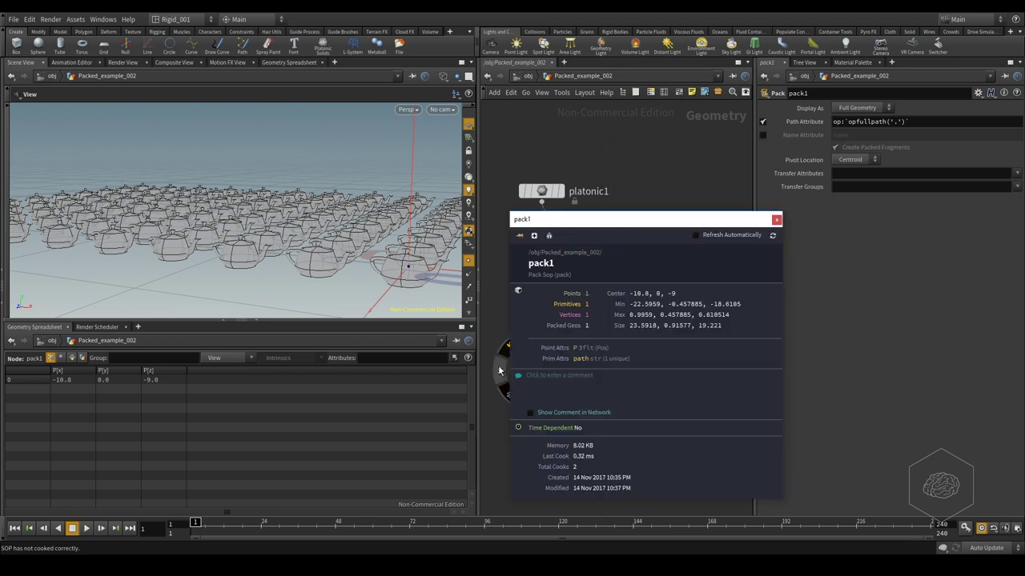
left_click_drag(596, 221, 283, 204)
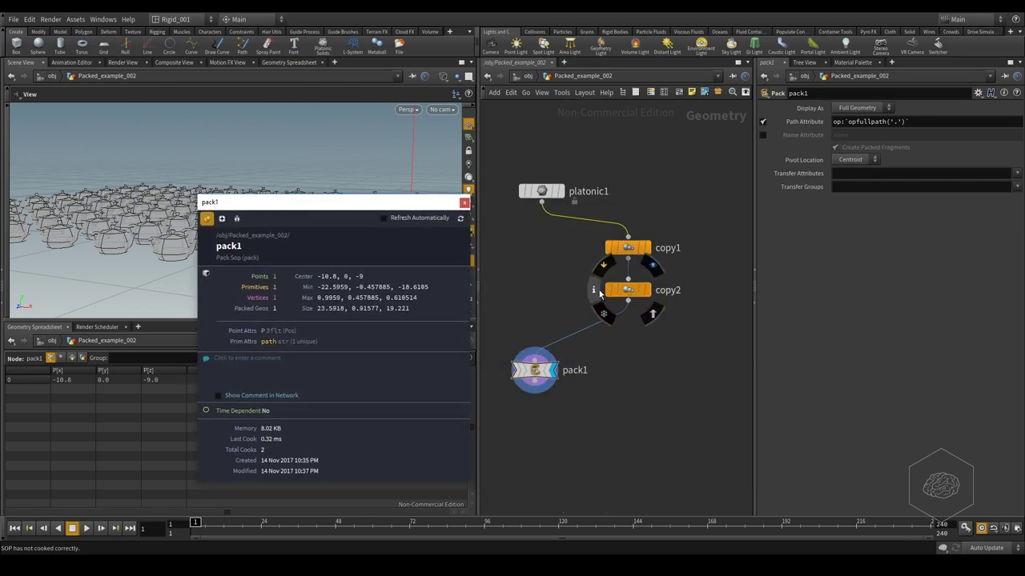
left_click(594, 290)
mouse_move(665, 153)
left_mouse_down()
mouse_move(755, 167)
mouse_move(767, 209)
left_mouse_up()
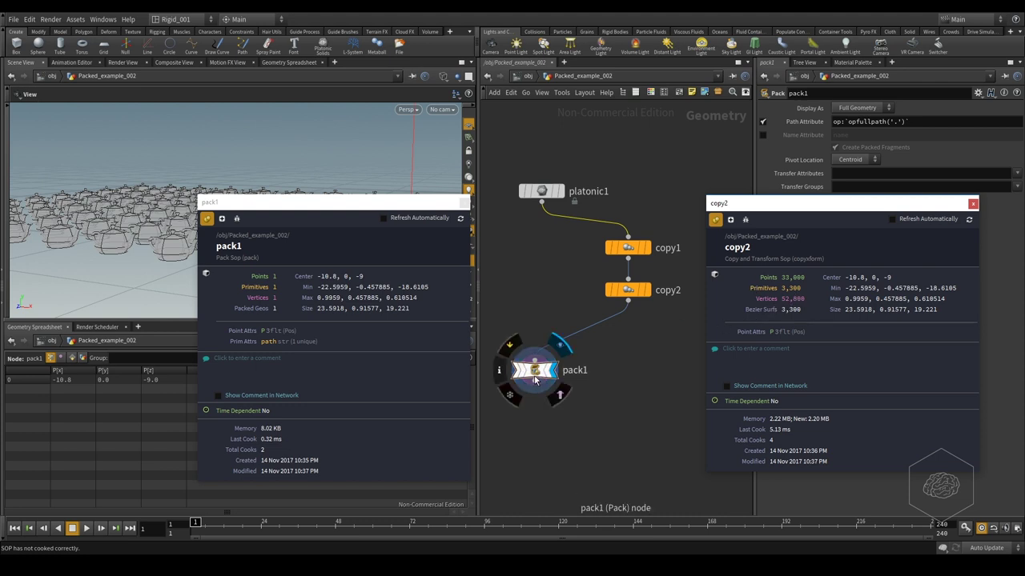
Create an Unpack node, unpack1, below pack1, wire pack1 into it and display it
left_click_drag(532, 373, 527, 357)
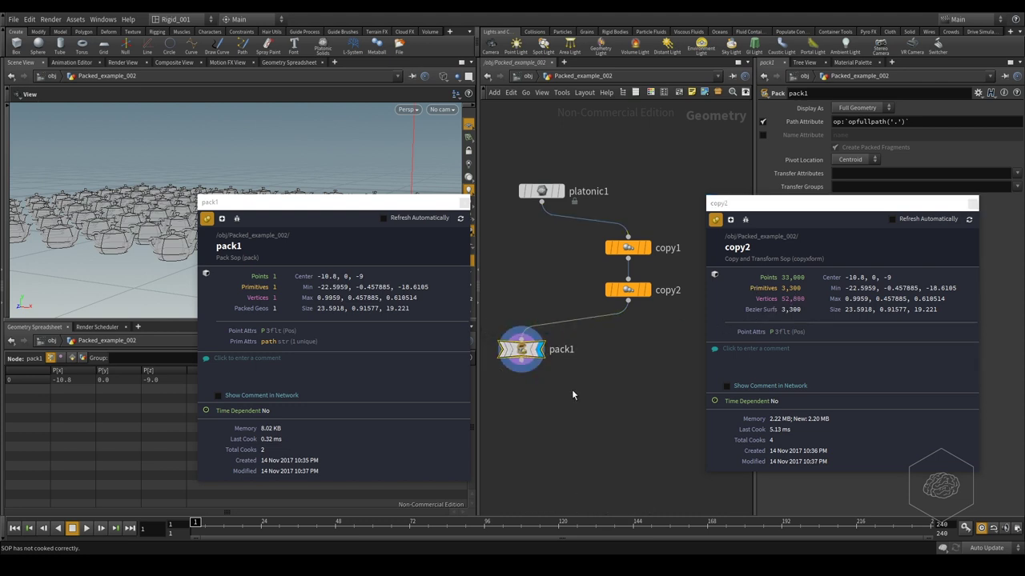
key("Tab")
type("unpa")
key("Return")
left_click(619, 391)
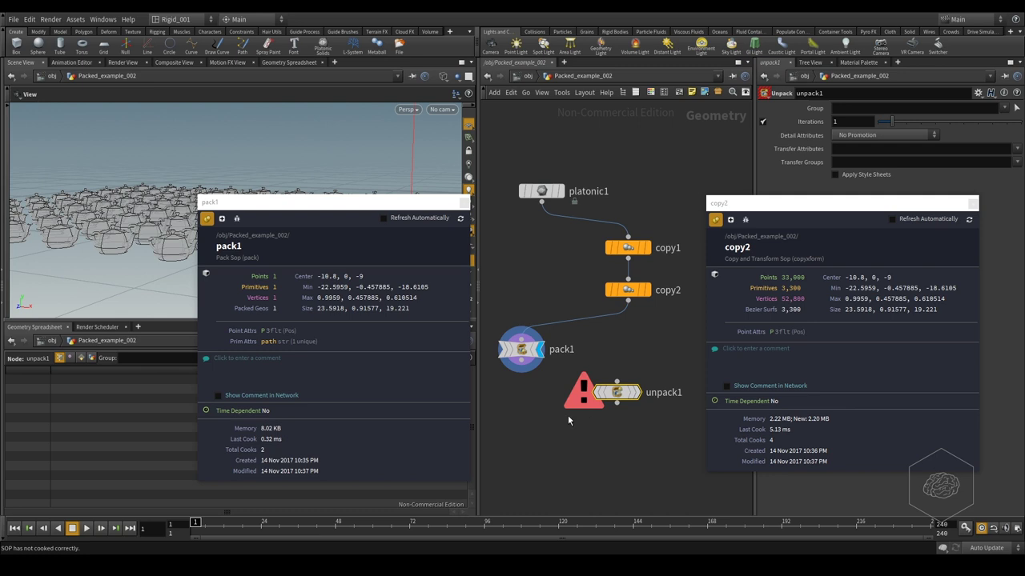
left_click_drag(617, 393, 530, 435)
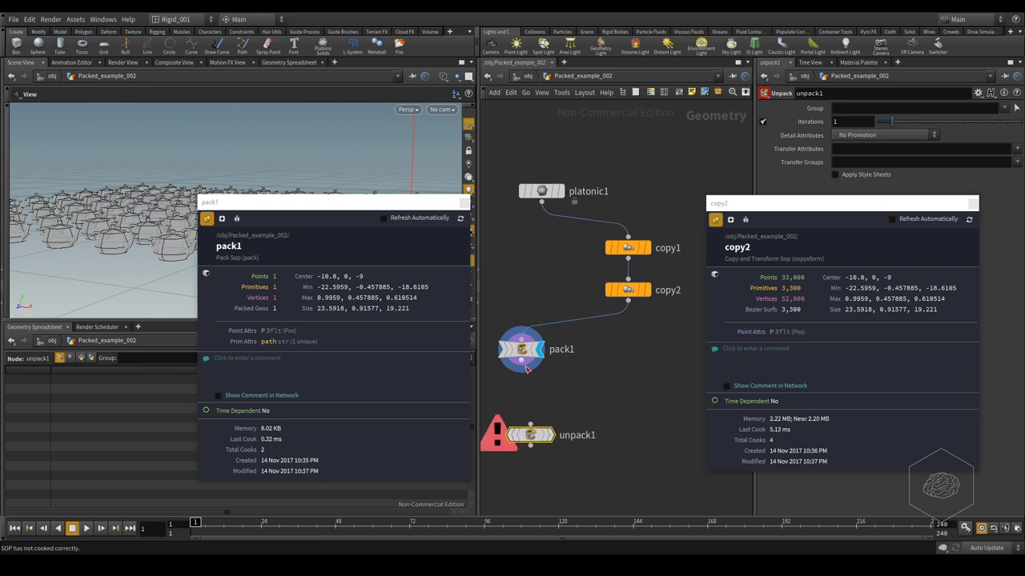
left_click_drag(527, 368, 541, 437)
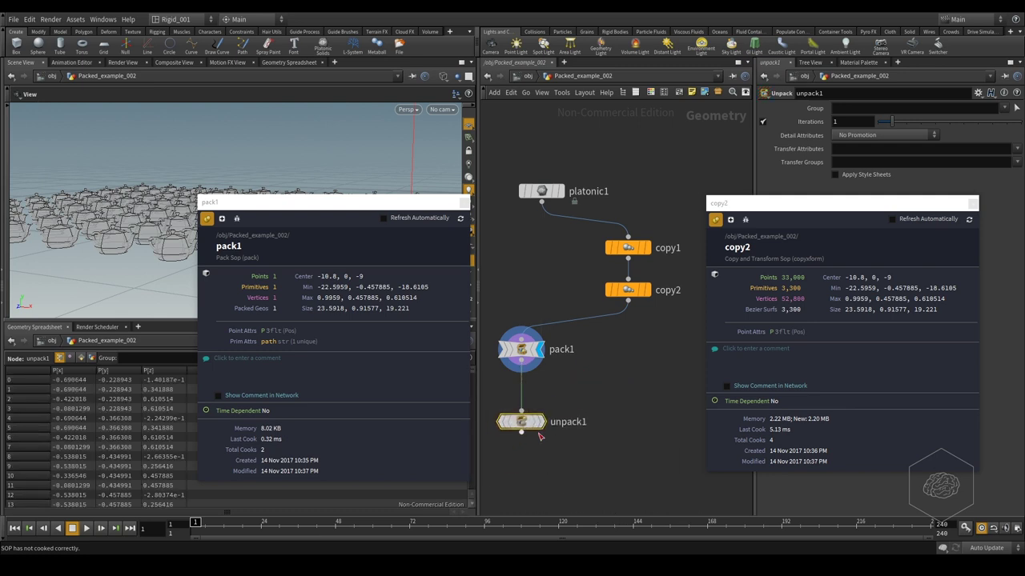
left_click(543, 421)
Compare unpack1's info with pack1 and copy2, then close all three info windows
left_click(486, 422)
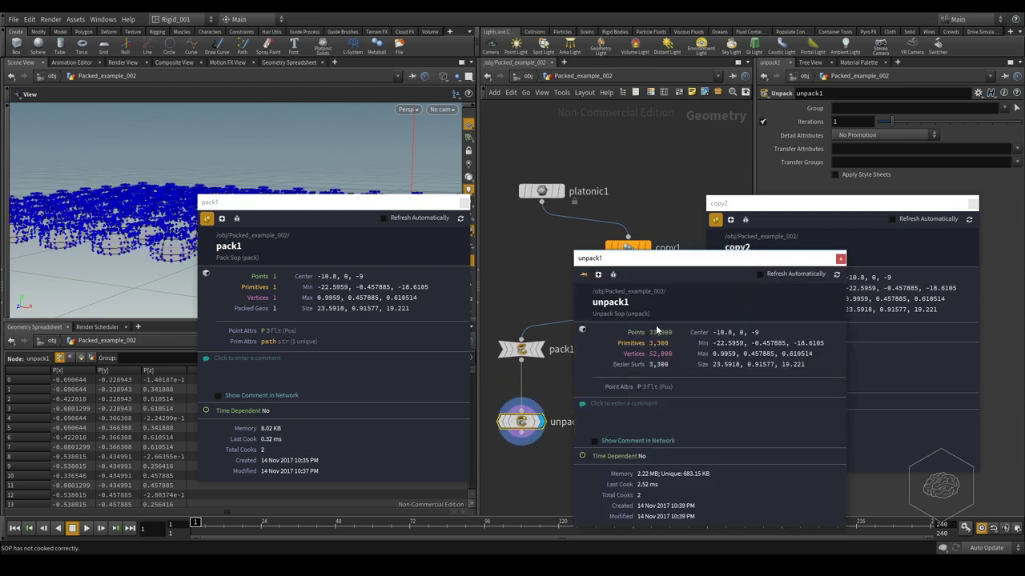
left_click_drag(658, 265, 498, 210)
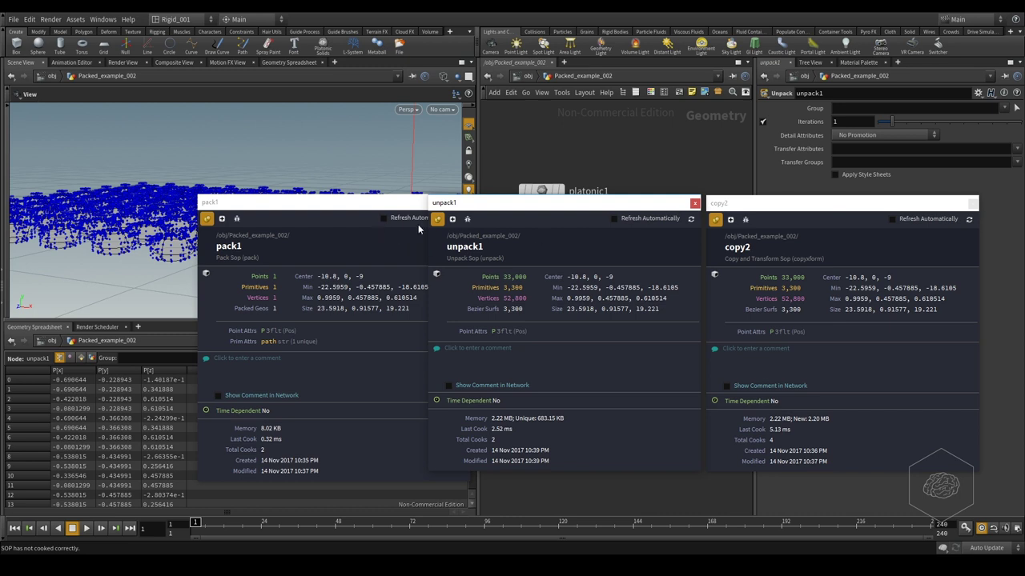
left_click(694, 204)
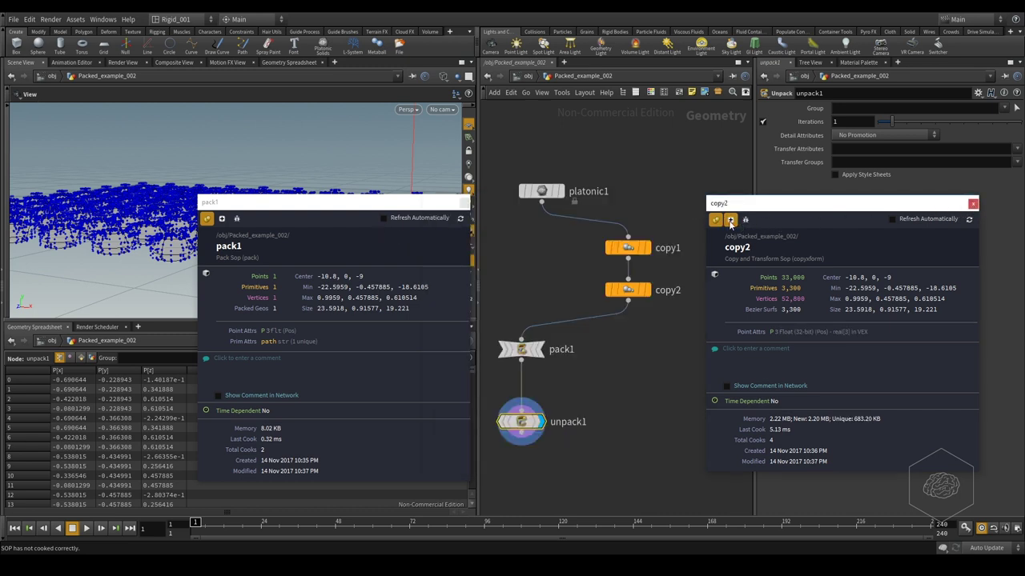
left_click(715, 221)
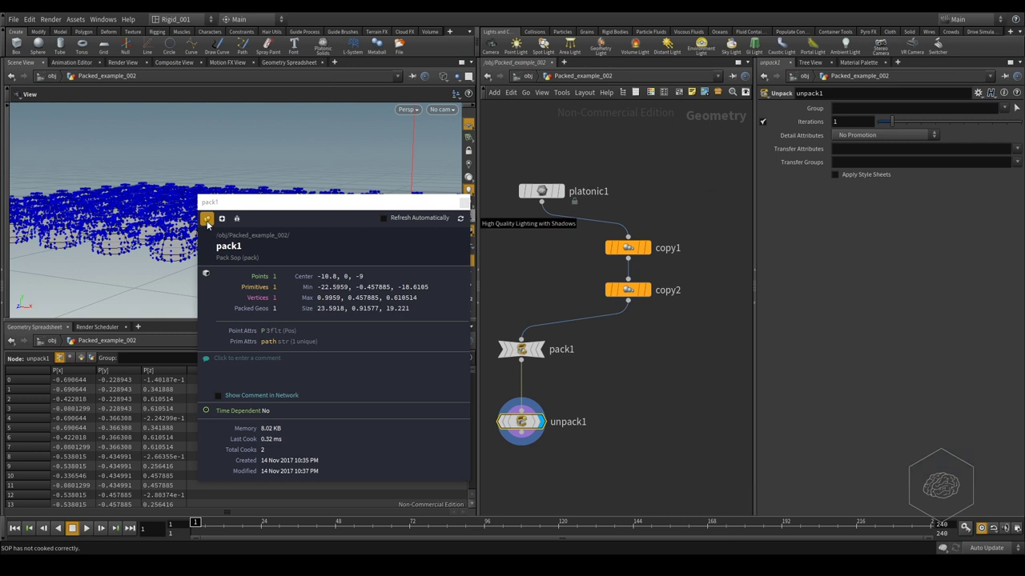
left_click(207, 219)
Move unpack1 lower, hide point markers, and orbit down onto the unpacked teapot grid
left_click_drag(521, 422, 520, 462)
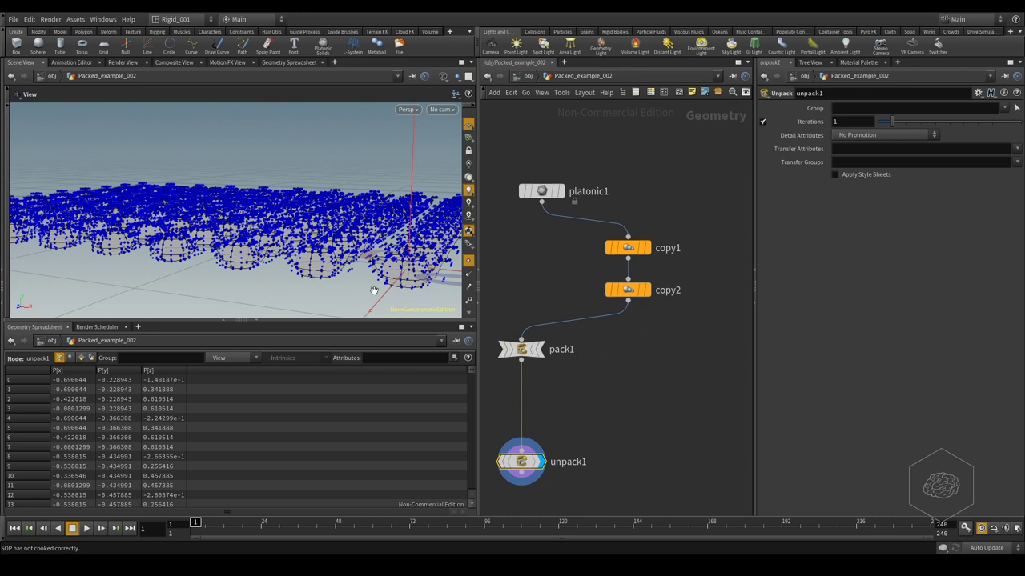
left_click(469, 260)
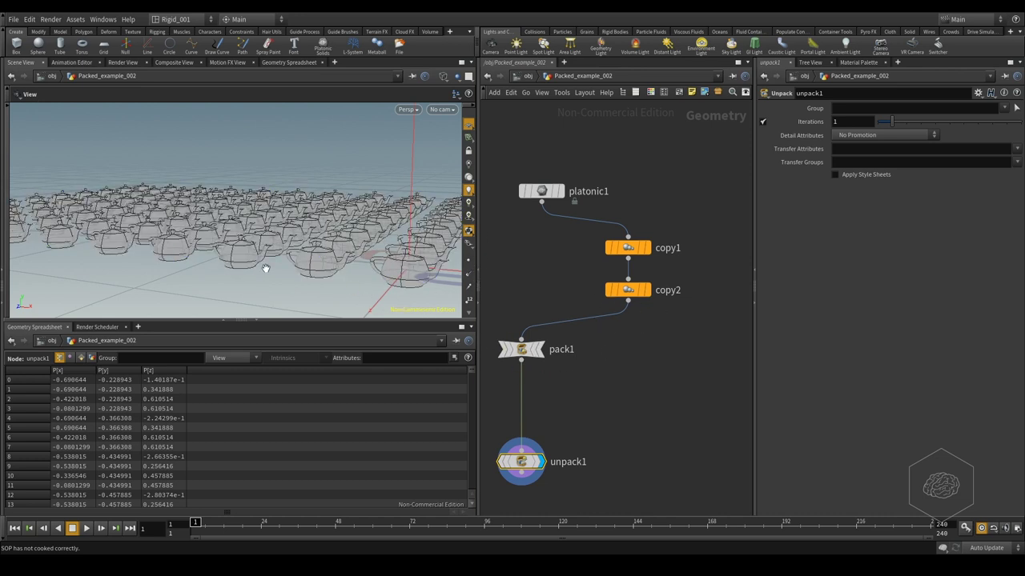
mouse_move(309, 211)
left_mouse_down()
mouse_move(319, 216)
mouse_move(337, 185)
left_mouse_up()
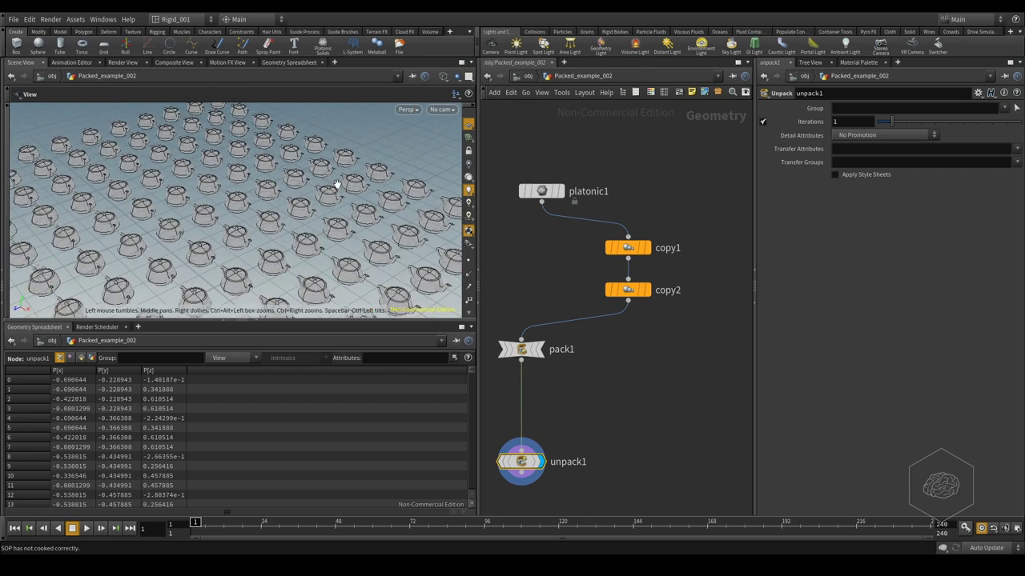
scroll(297, 200, "down", 5)
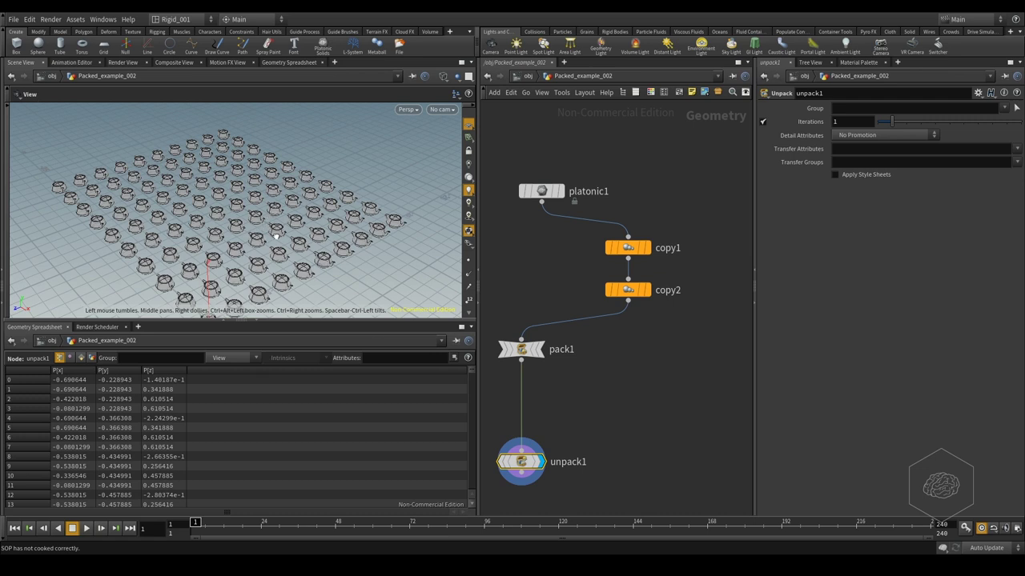
left_click_drag(276, 236, 240, 241)
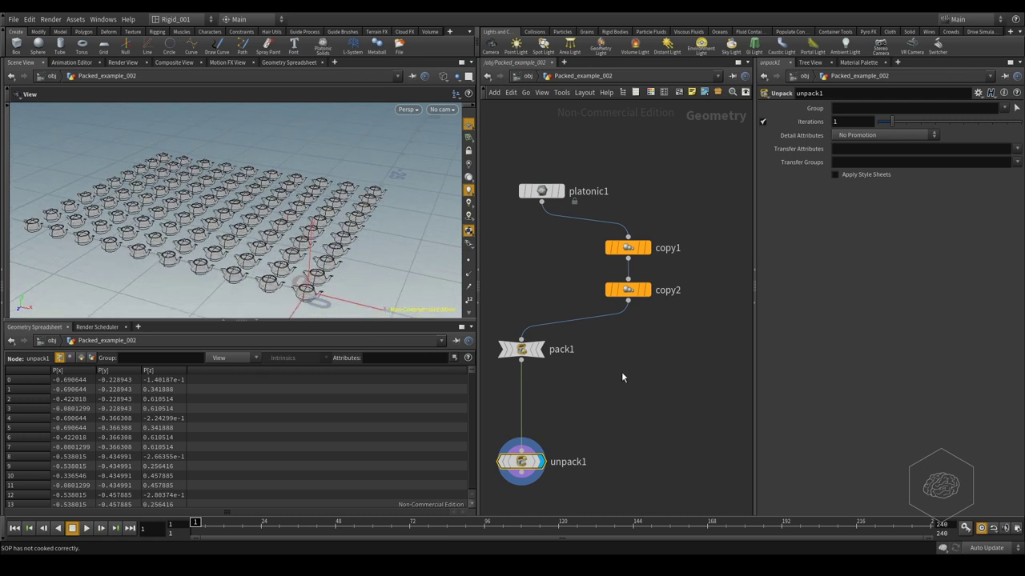
left_click_drag(522, 349, 522, 342)
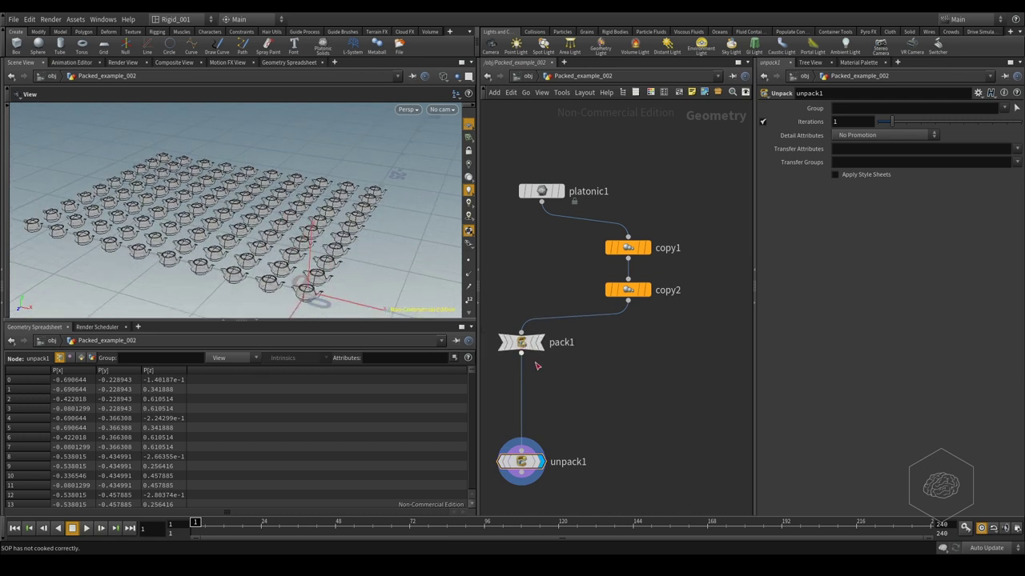
Add a color1 node fed by pack1, display it, and switch the viewport back to shaded
key("Tab")
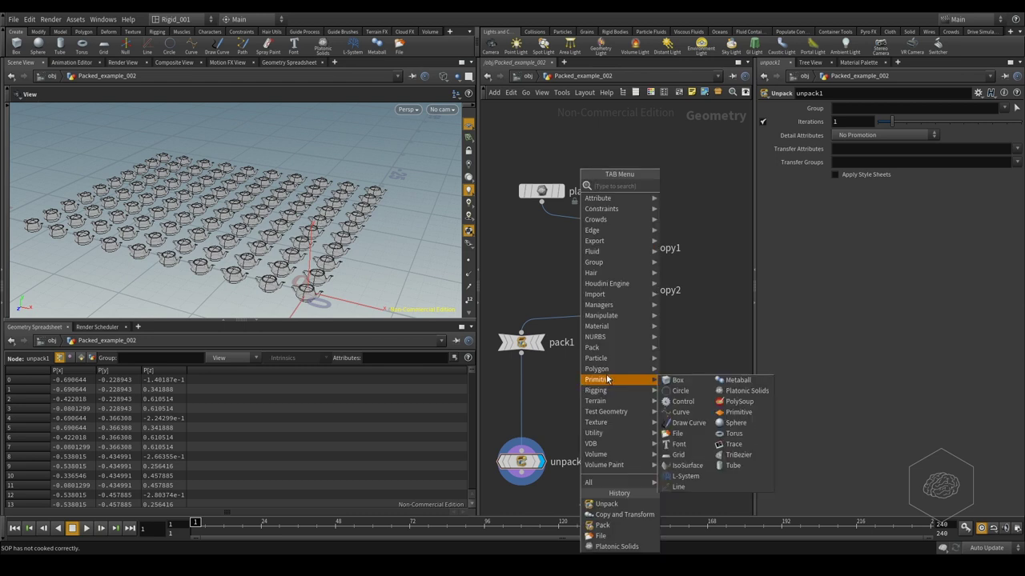
type("null")
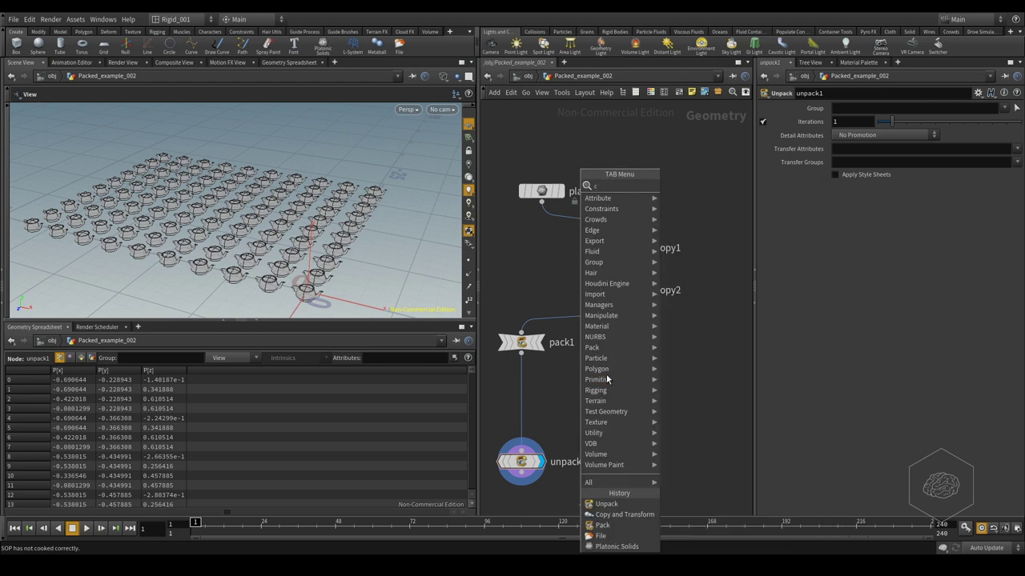
key("Return")
left_click(606, 374)
left_click(521, 353)
left_click(589, 373)
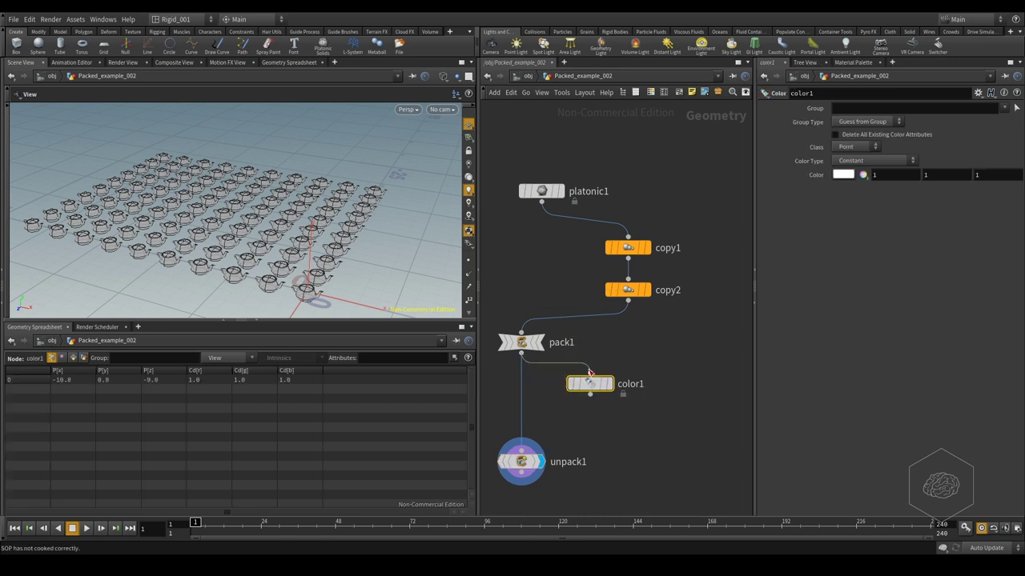
left_click(614, 358)
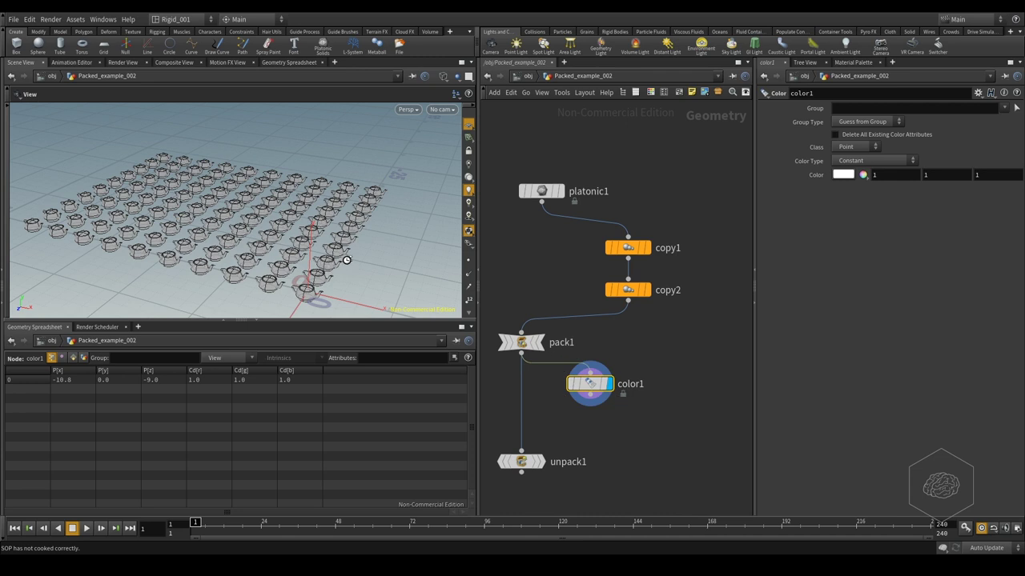
key("w")
left_click_drag(384, 222, 514, 245)
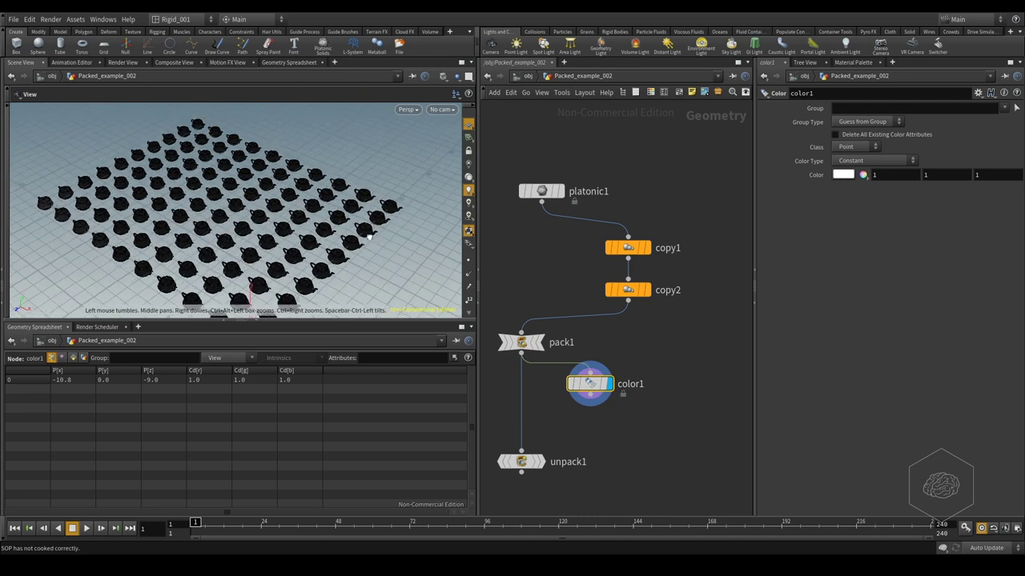
Set color1's Color Type to Random and tidy color1 and unpack1 in the network
left_click(865, 164)
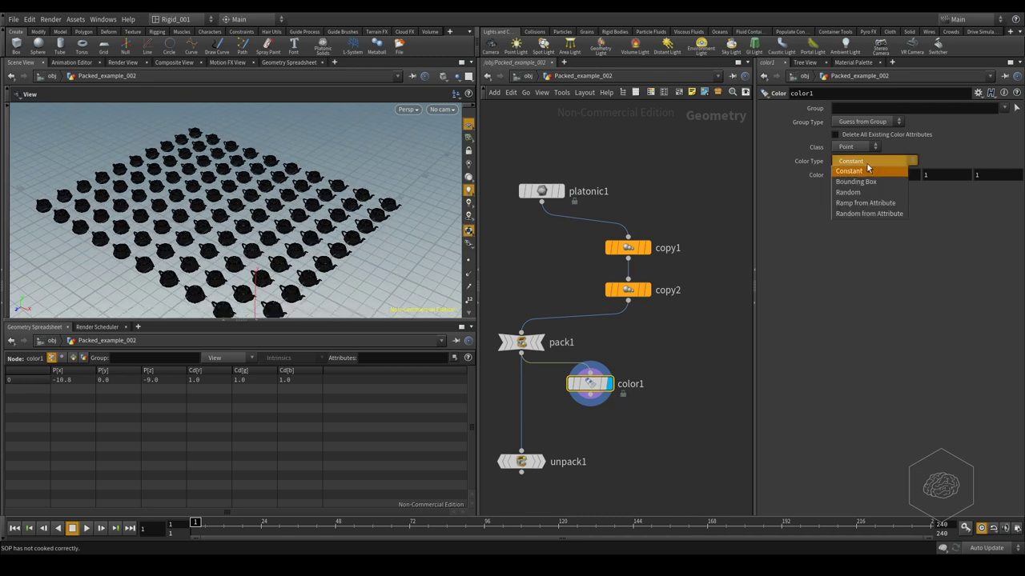
left_click(868, 194)
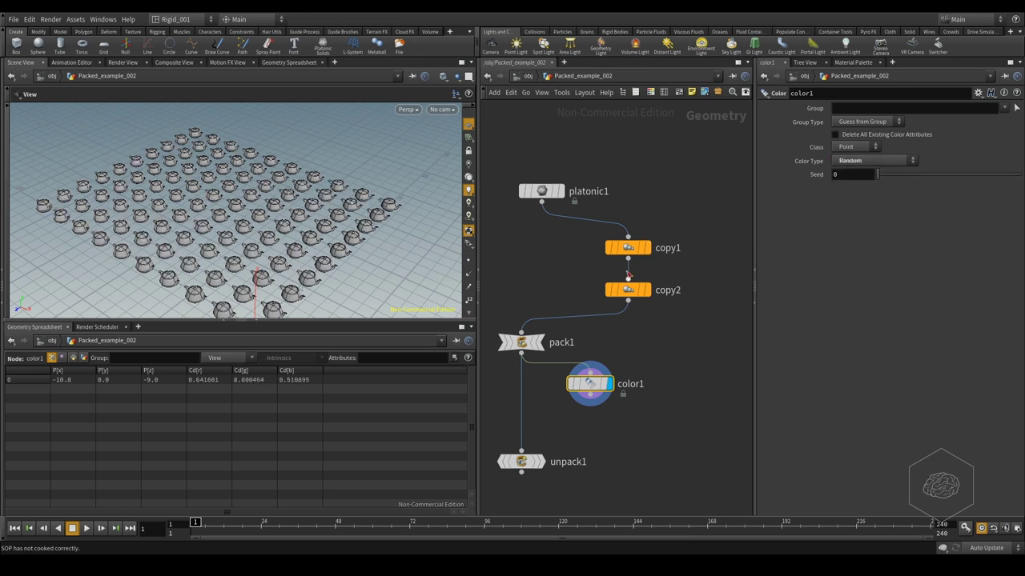
left_click_drag(247, 236, 271, 217)
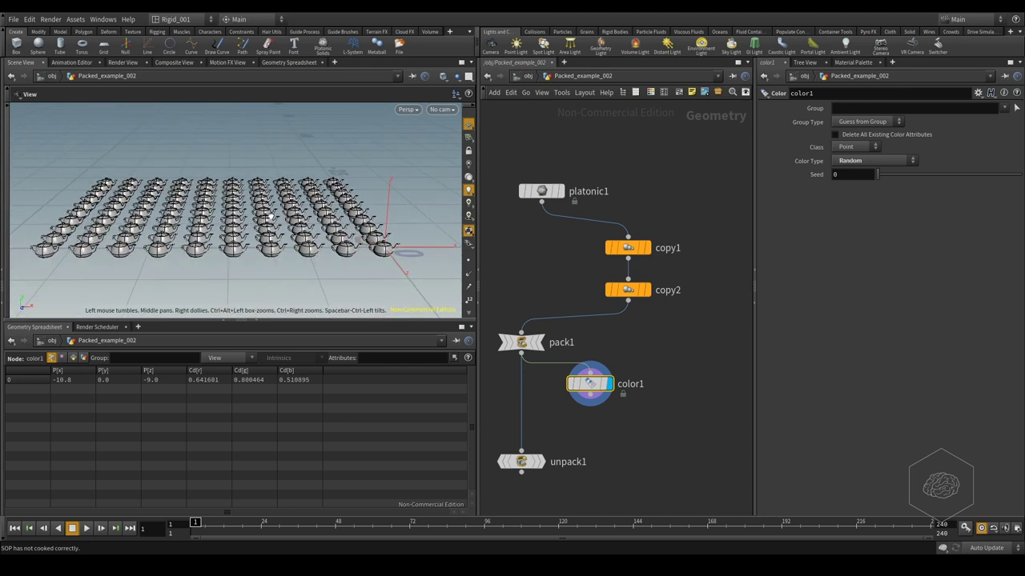
left_click_drag(271, 217, 422, 274)
left_click_drag(600, 389, 661, 427)
left_click_drag(520, 462, 524, 411)
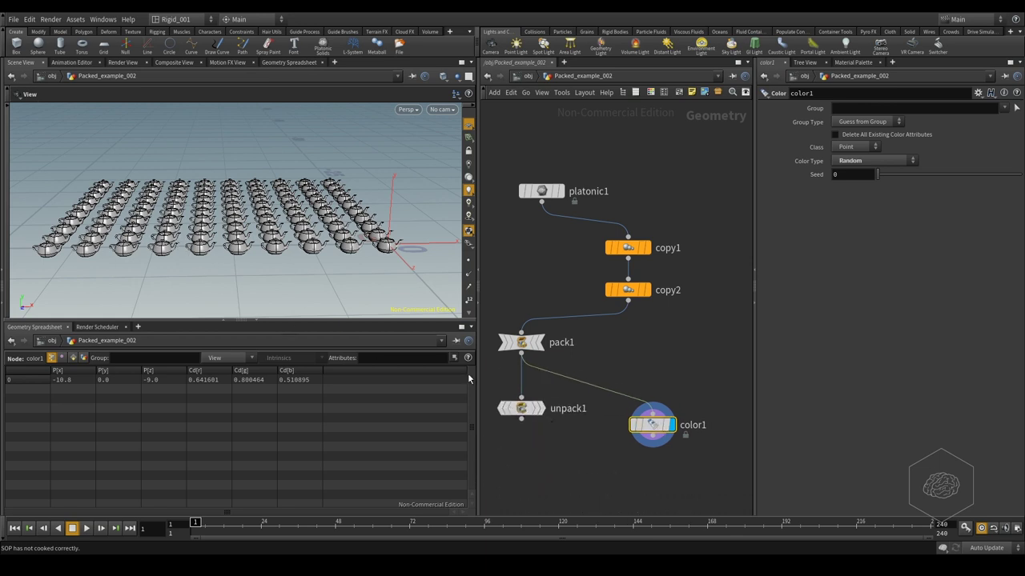
Rewire color1's input from pack1 to unpack1 so each teapot gets a random colour
left_click(521, 418)
left_click(652, 422)
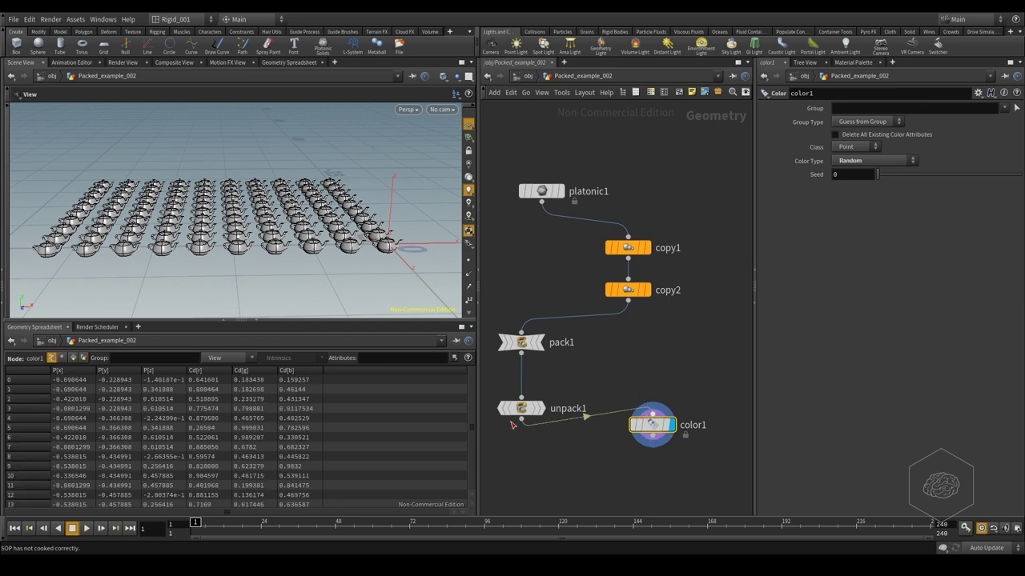
mouse_move(237, 187)
left_mouse_down()
mouse_move(274, 202)
mouse_move(237, 221)
mouse_move(212, 194)
mouse_move(255, 201)
mouse_move(278, 182)
left_mouse_up()
scroll(277, 183, "up", 3)
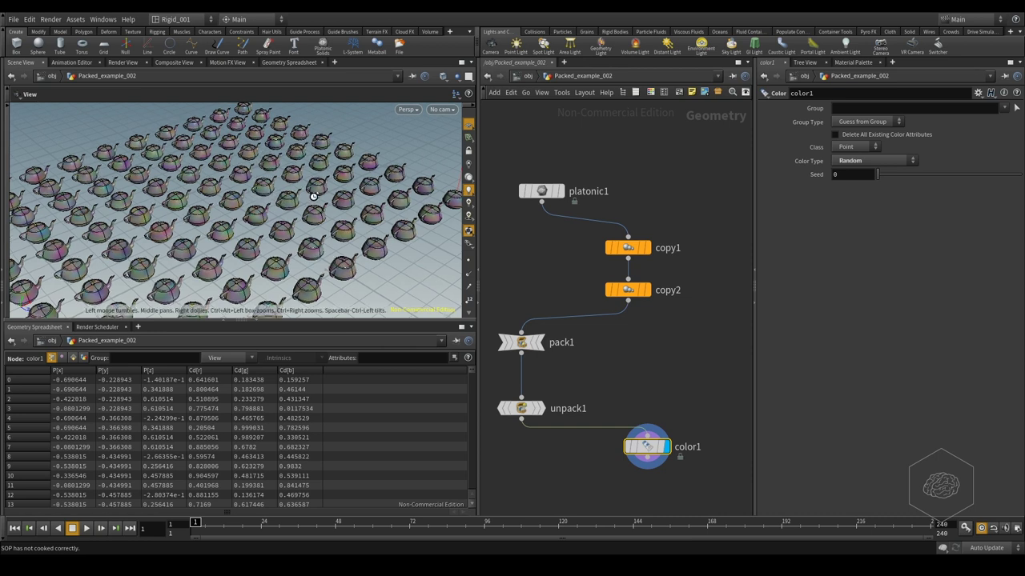
scroll(297, 197, "up", 3)
scroll(295, 204, "up", 2)
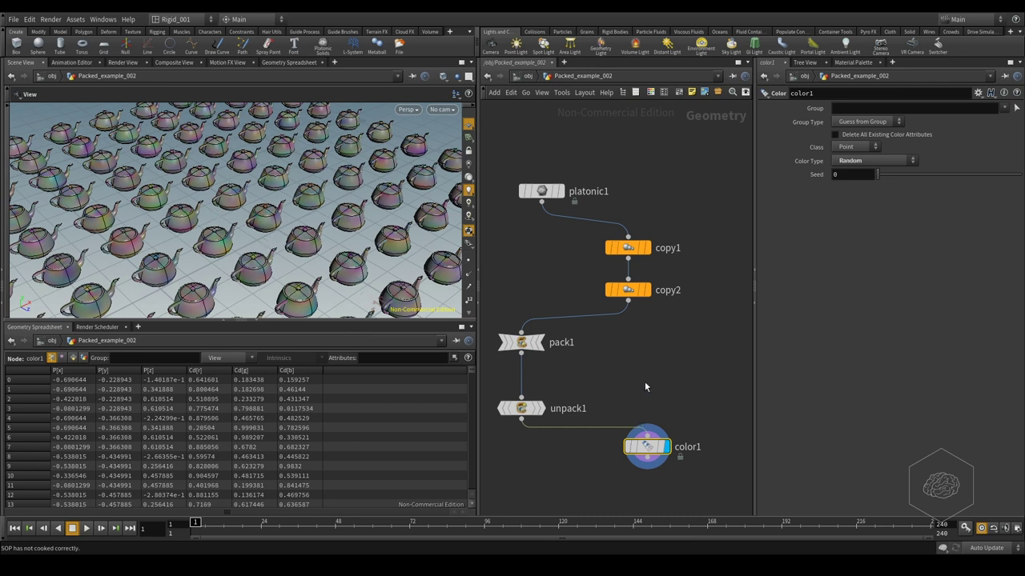
scroll(632, 376, "down", 2)
mouse_move(622, 371)
middle_mouse_down()
mouse_move(646, 294)
mouse_move(612, 288)
middle_mouse_up()
Add a pack2 node below color1, wire color1 into it, and display pack2
key("Tab")
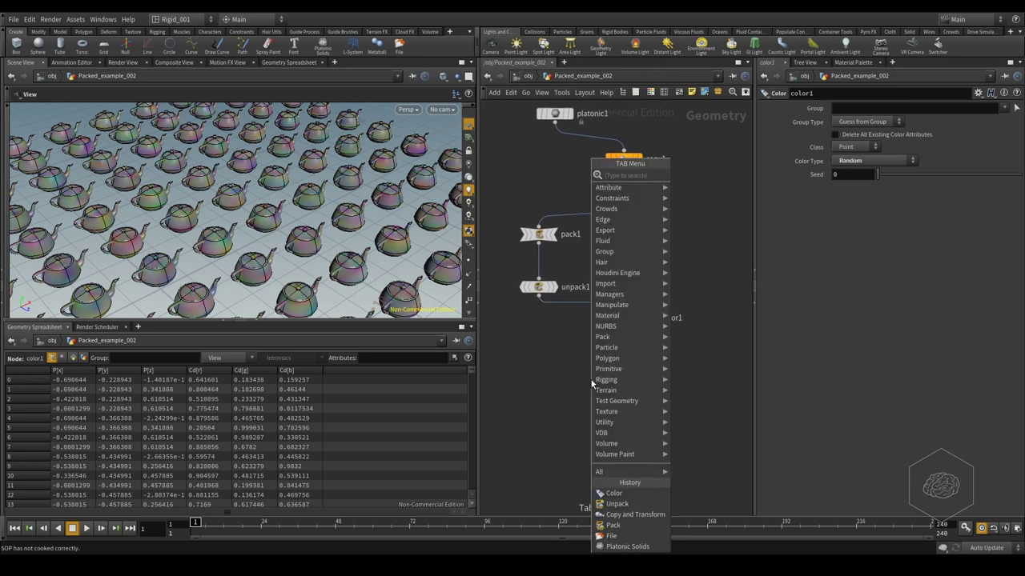
type("pack")
key("Return")
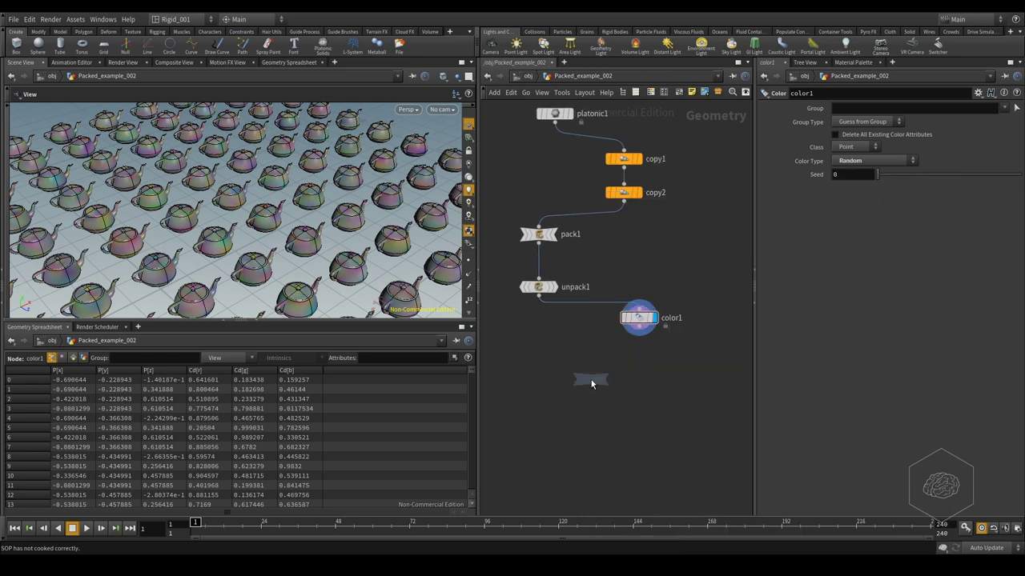
left_click(567, 399)
mouse_move(638, 334)
left_mouse_down()
mouse_move(627, 365)
mouse_move(567, 392)
left_mouse_up()
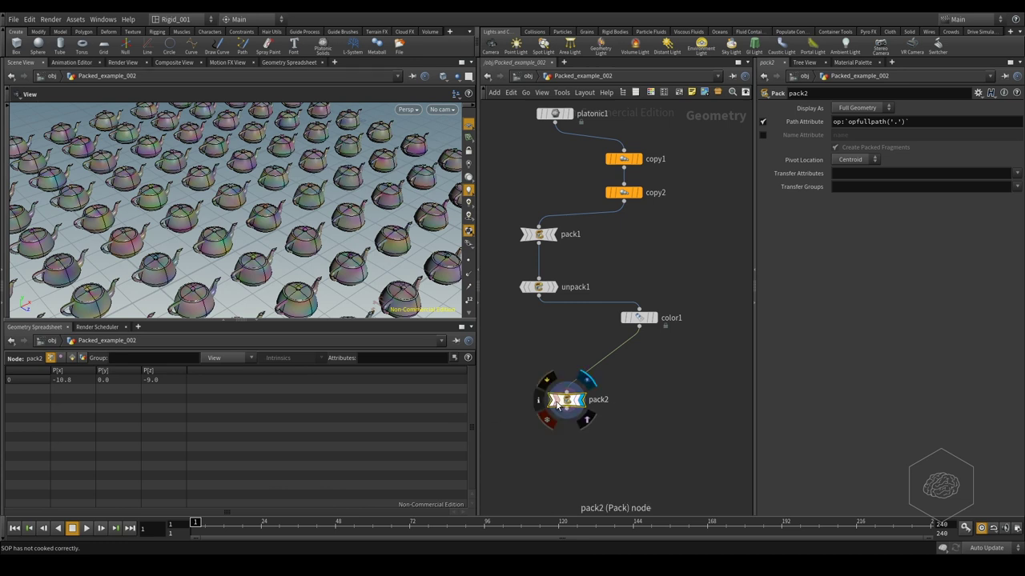
left_click(587, 380)
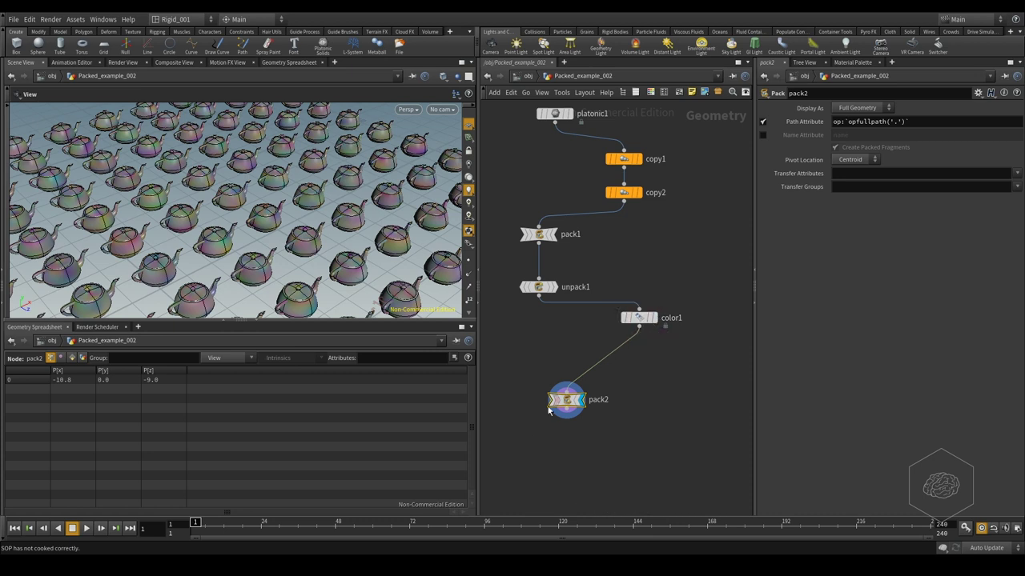
mouse_move(254, 211)
left_mouse_down()
mouse_move(319, 210)
mouse_move(262, 219)
mouse_move(281, 201)
mouse_move(222, 209)
mouse_move(256, 204)
left_mouse_up()
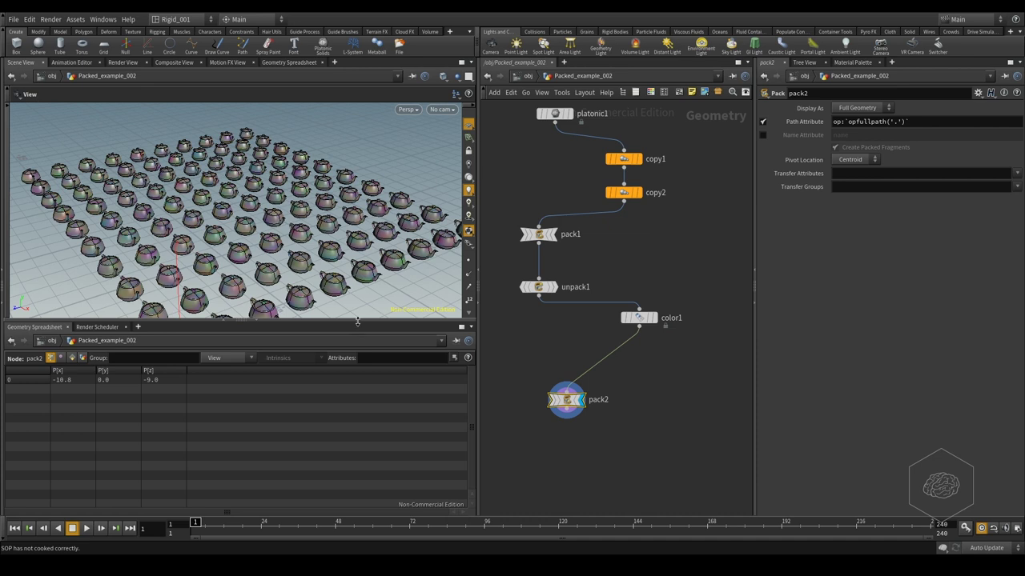
left_click_drag(581, 408, 553, 403)
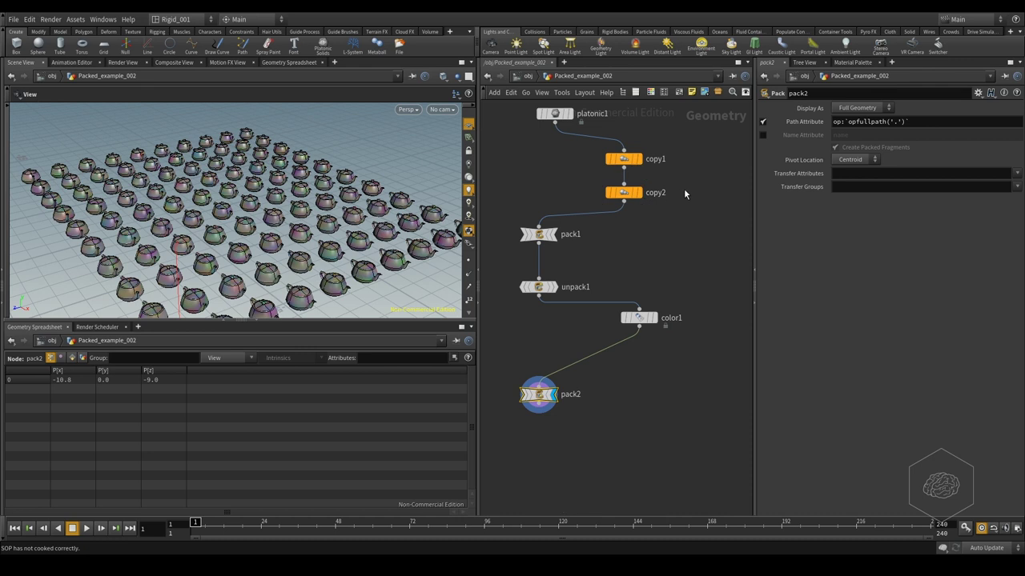
Review copy2, pack1 and unpack1 settings, then select platonic1, copy1 and copy2 for copying
left_click(625, 196)
mouse_move(624, 192)
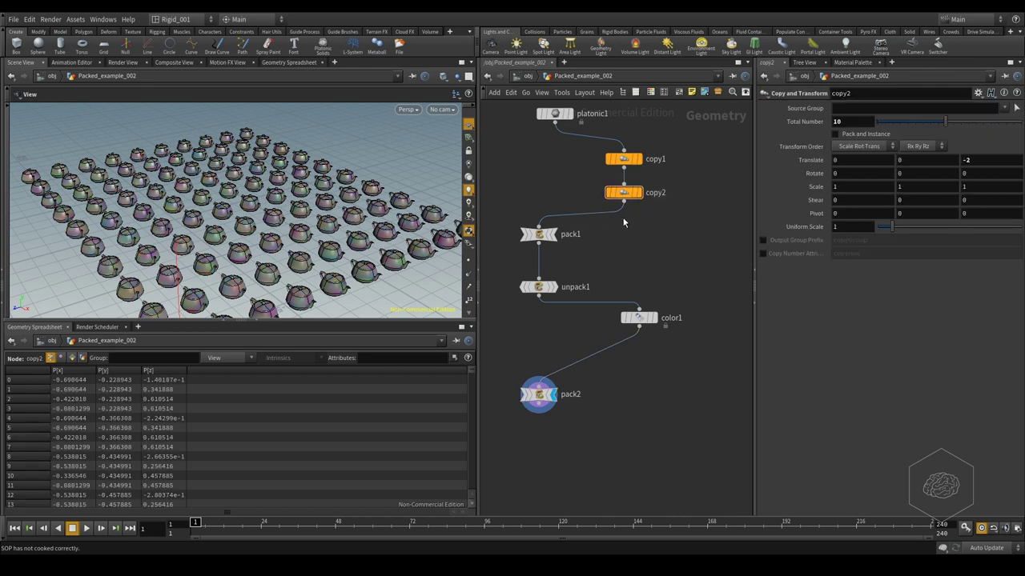
left_click(539, 234)
left_click_drag(632, 270, 520, 297)
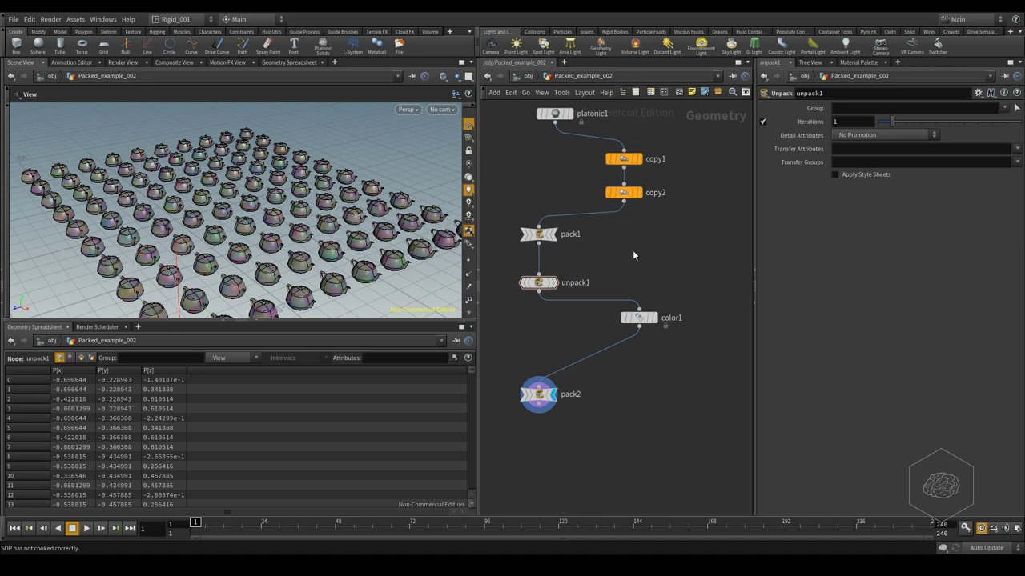
mouse_move(664, 251)
middle_mouse_down()
mouse_move(611, 270)
mouse_move(664, 289)
middle_mouse_up()
left_click_drag(702, 286, 528, 163)
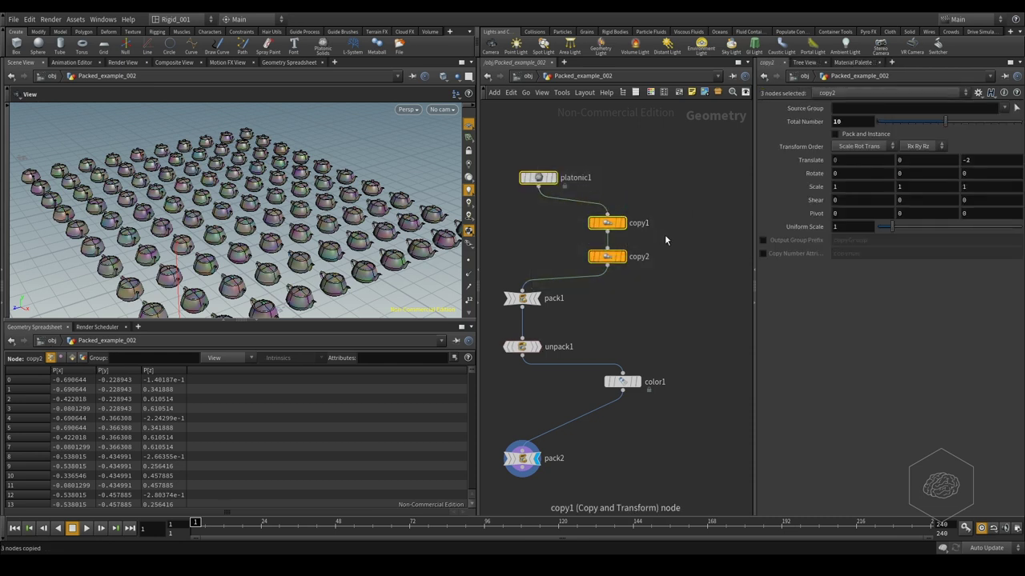
Copy the three selected nodes and paste them as a new branch with copy3 and copy4
key("ctrl+c")
key("ctrl+v")
middle_click_drag(721, 240, 633, 280)
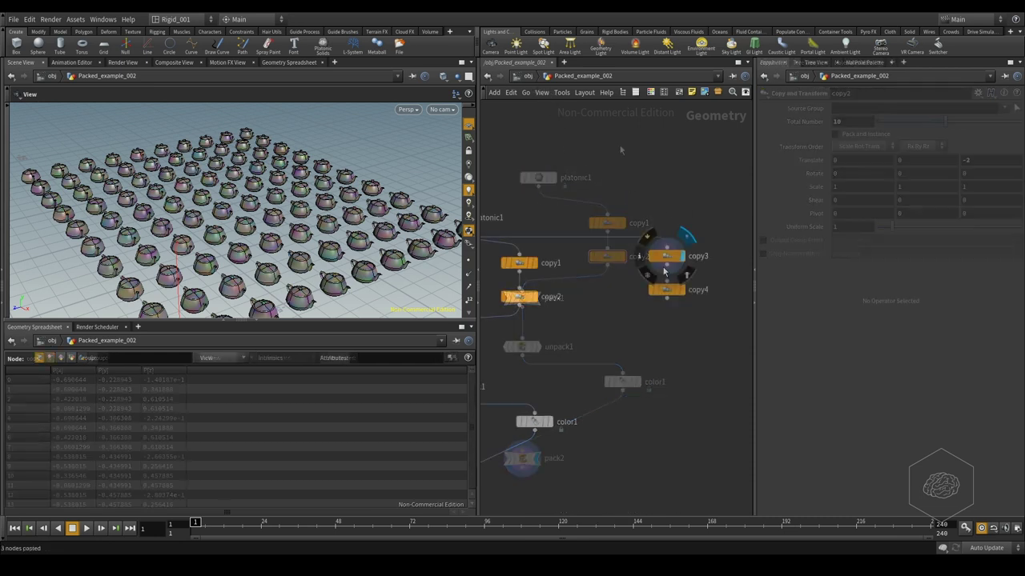
Turn on Pack and Instance for copy3, keeping Pivot Location on Centroid
left_click(834, 134)
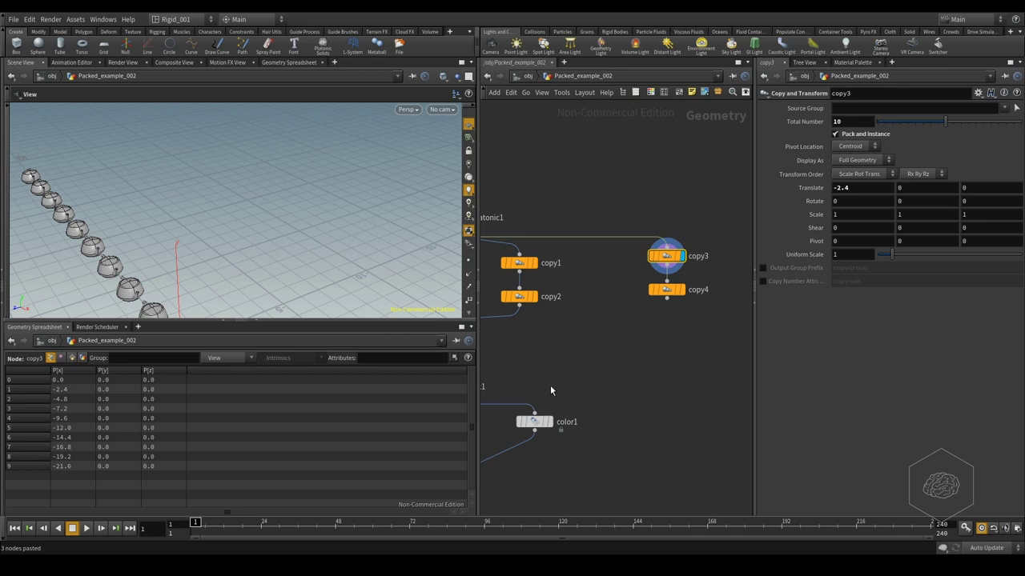
middle_click_drag(562, 364, 662, 358)
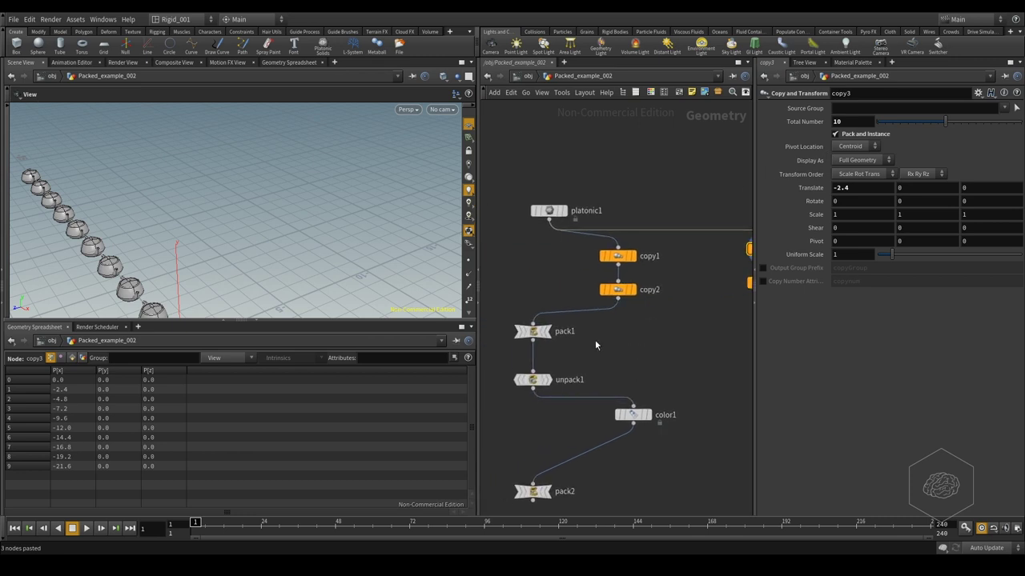
left_click(532, 332)
key("f")
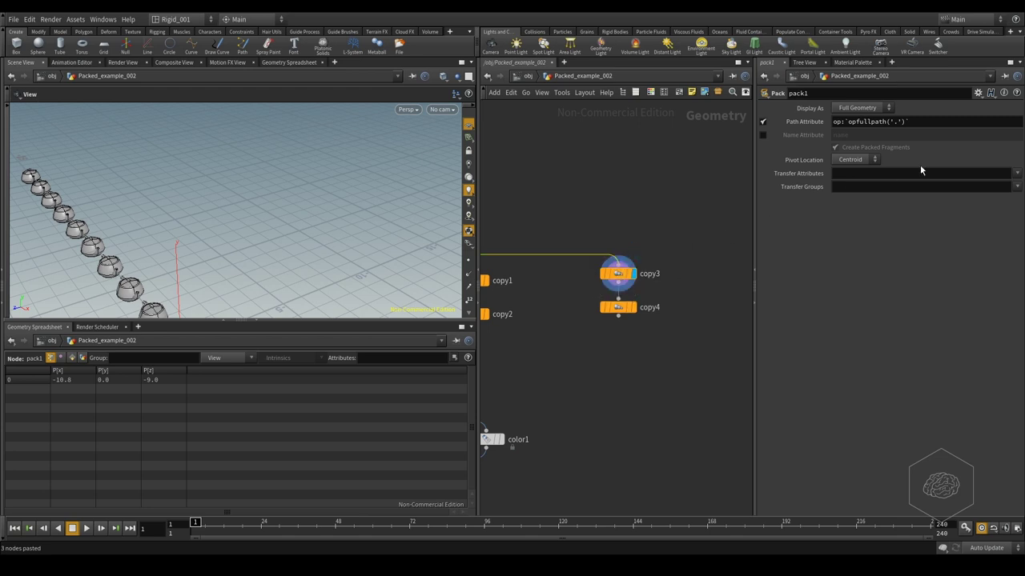
left_click(617, 274)
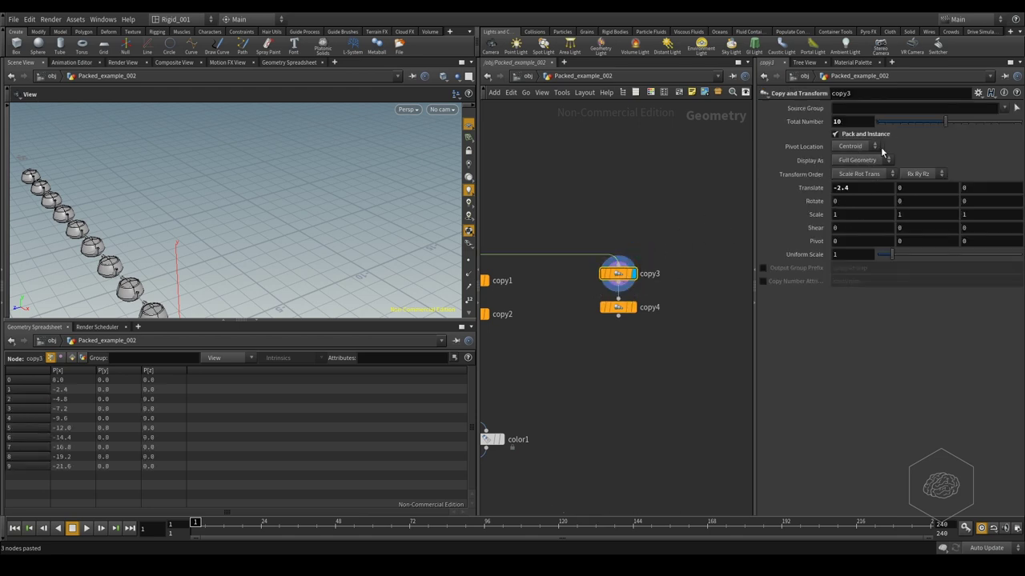
left_click(855, 147)
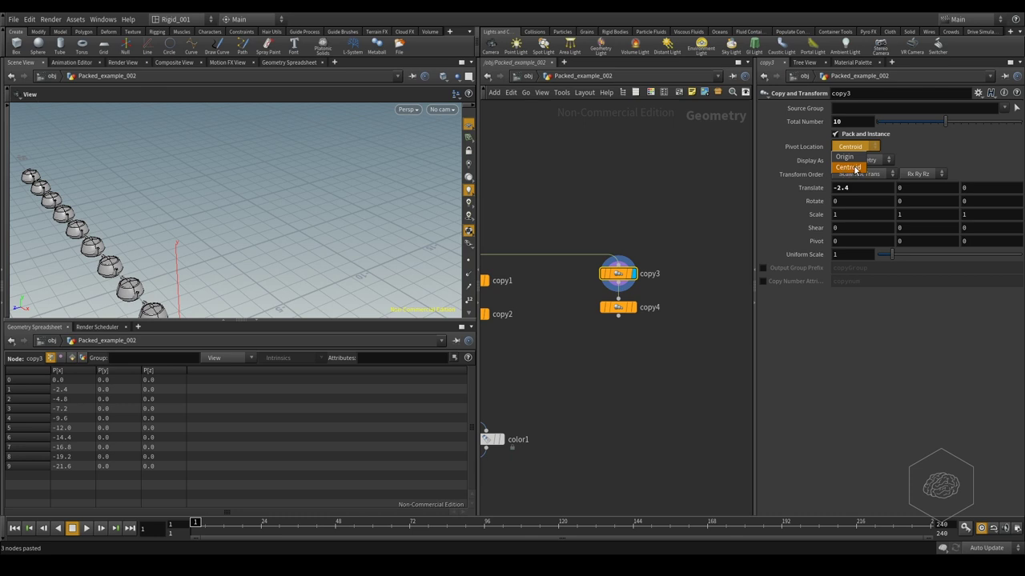
left_click(658, 208)
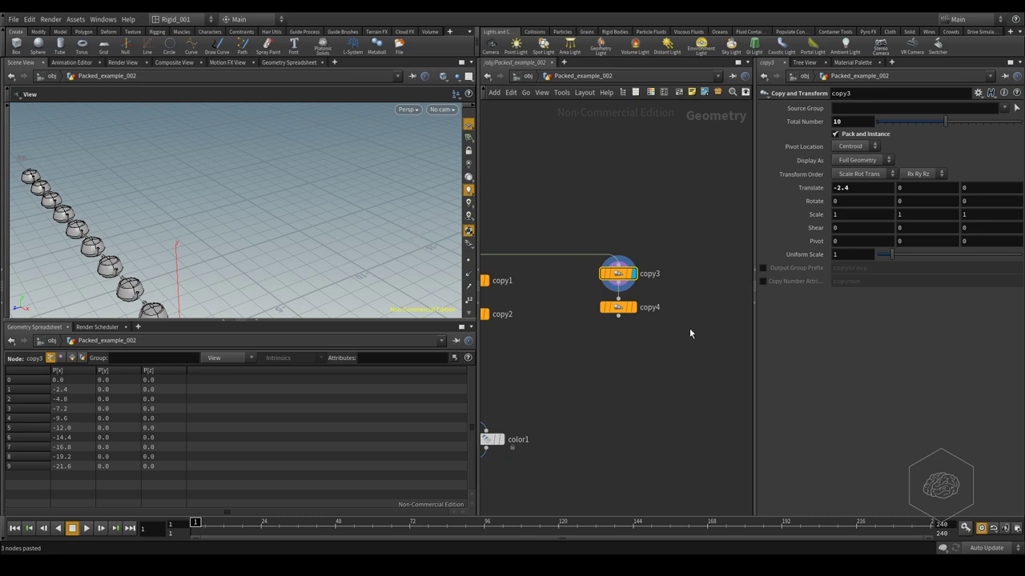
Display copy4 with Pack and Instance enabled; its info reports 10 packed geos using 17.09 KB
left_click(633, 307)
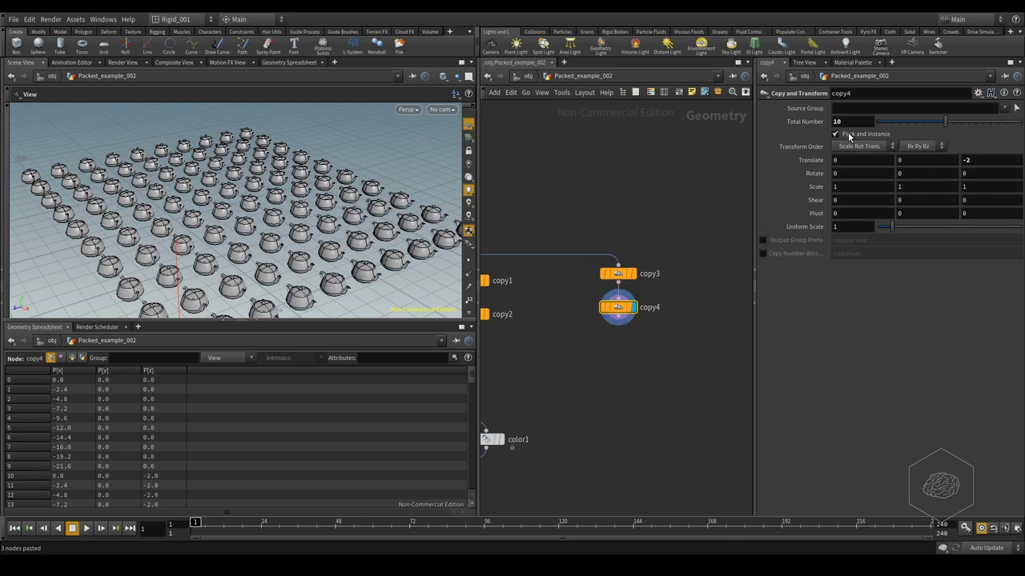
left_click(850, 136)
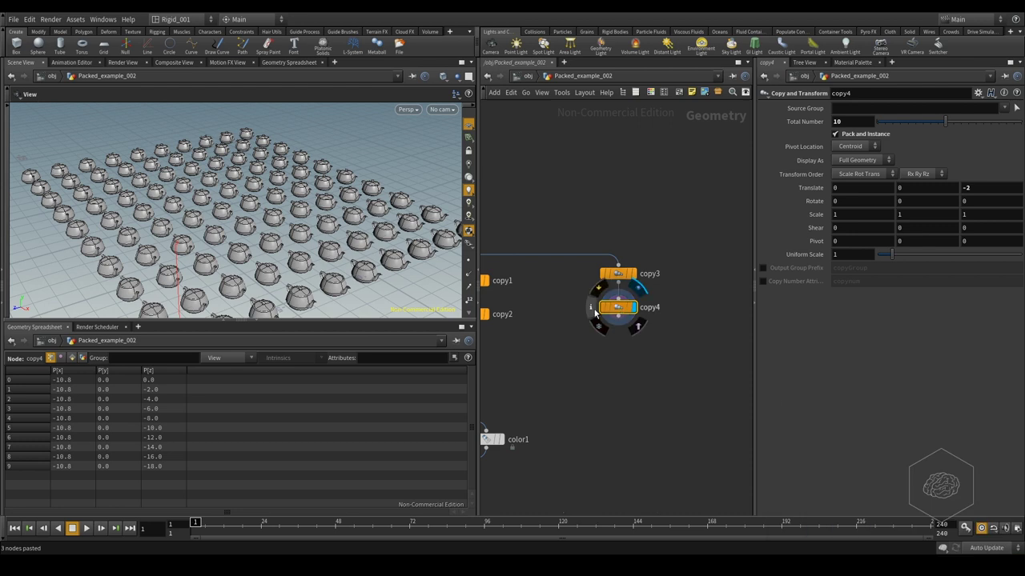
left_click(591, 306)
left_click_drag(705, 192, 786, 200)
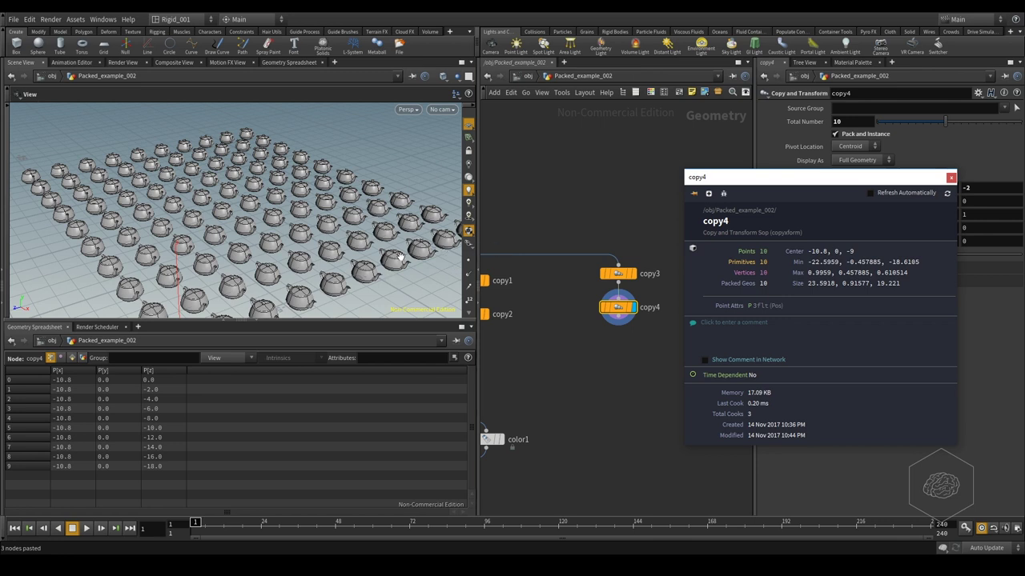
Close copy4's info window and move copy4 further down beneath copy3
left_click(951, 178)
middle_click_drag(656, 226, 729, 207)
left_click(670, 254)
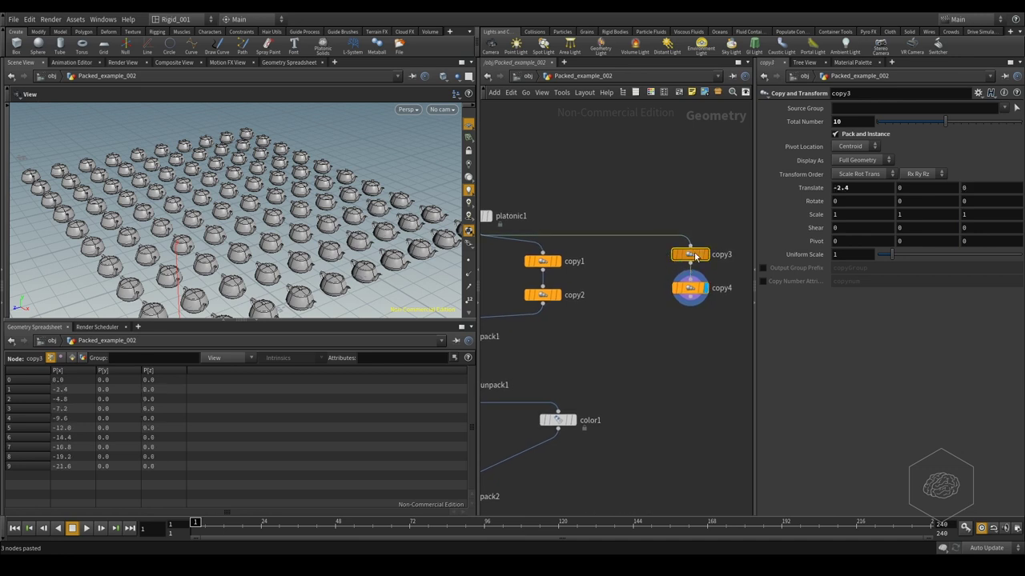
left_click_drag(690, 255, 690, 253)
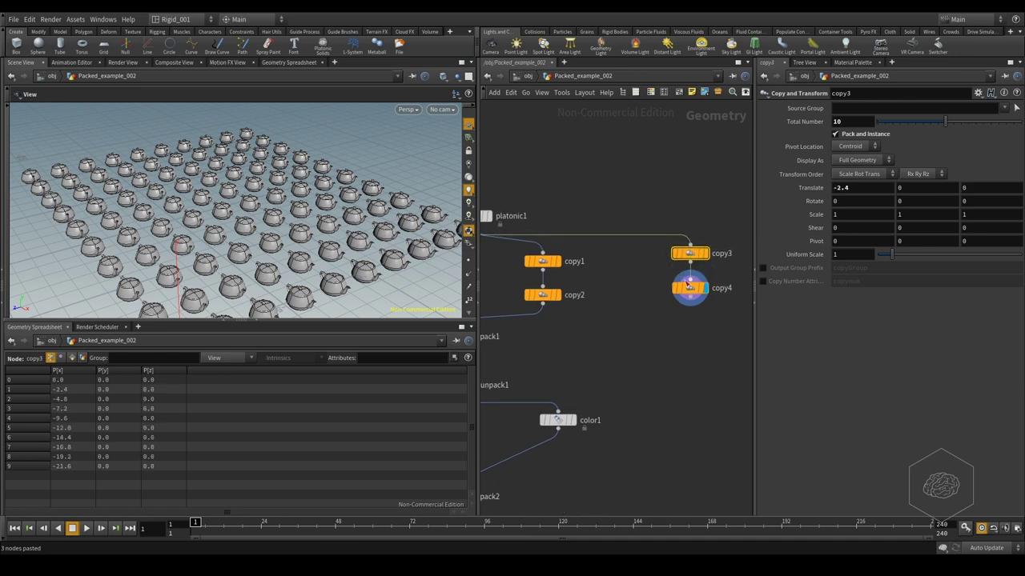
left_click_drag(690, 294, 690, 313)
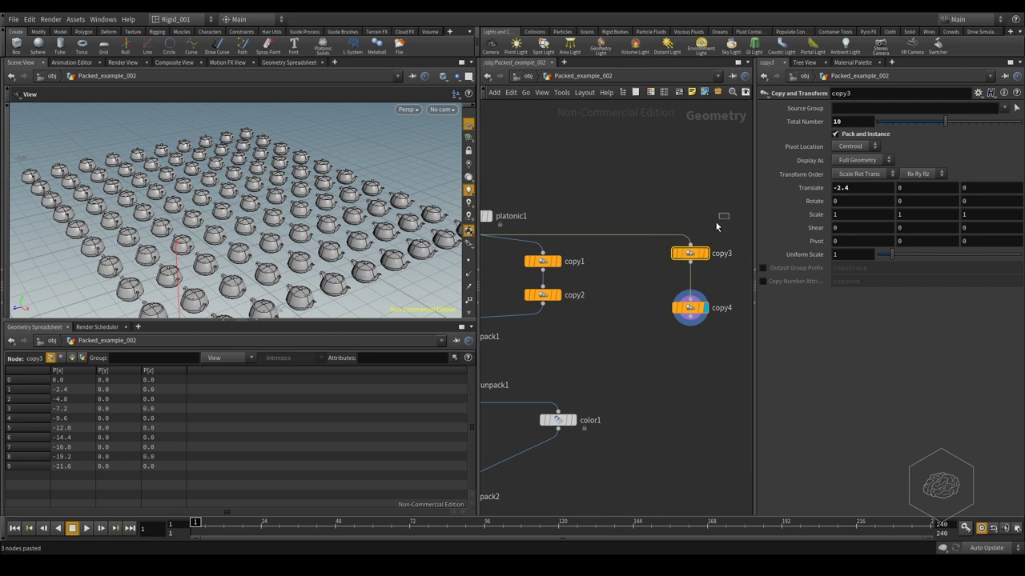
left_click(693, 309)
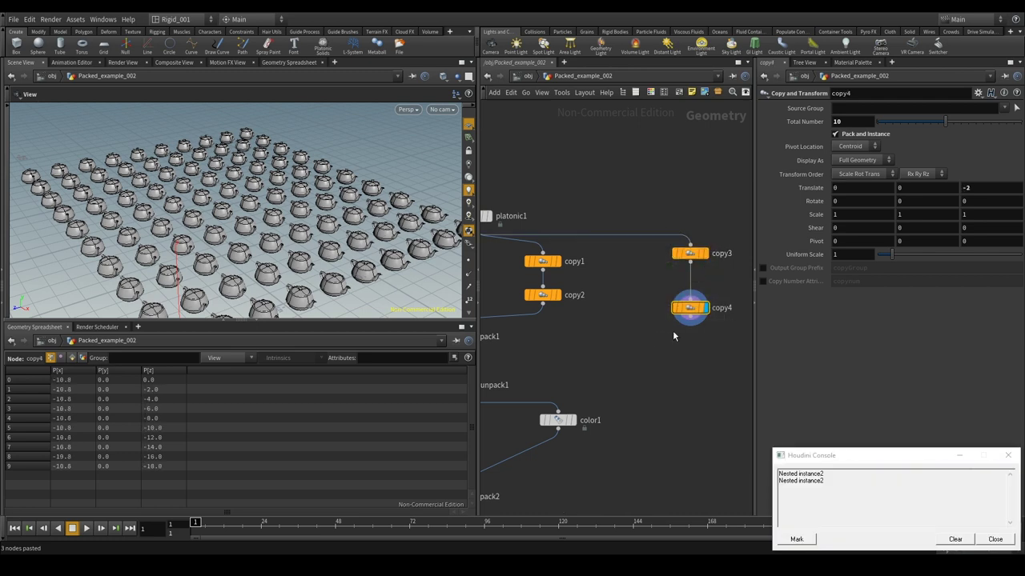
Dismiss the console message and pan the network so the whole graph is visible
left_click(1008, 455)
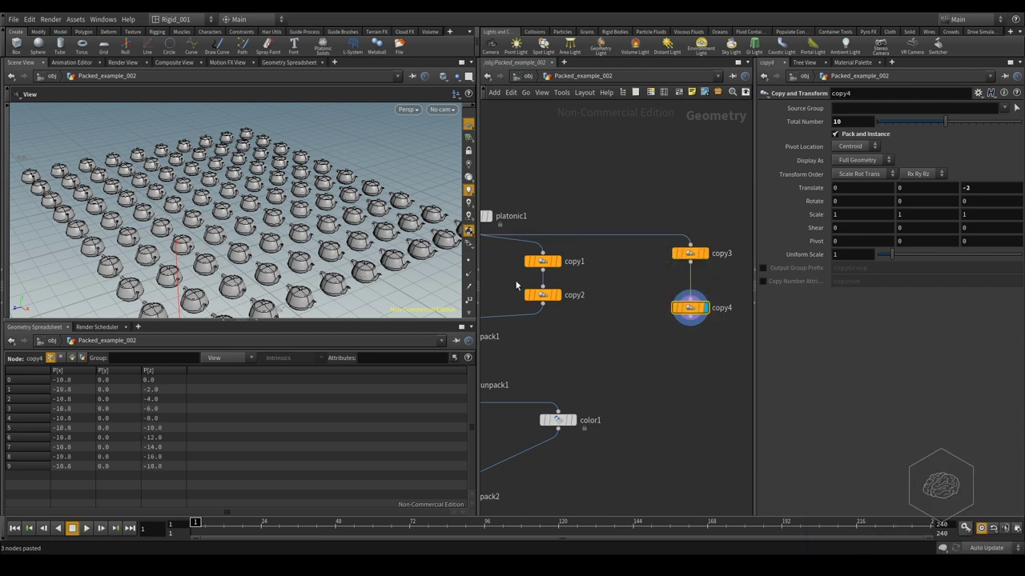
middle_click_drag(697, 331, 663, 345)
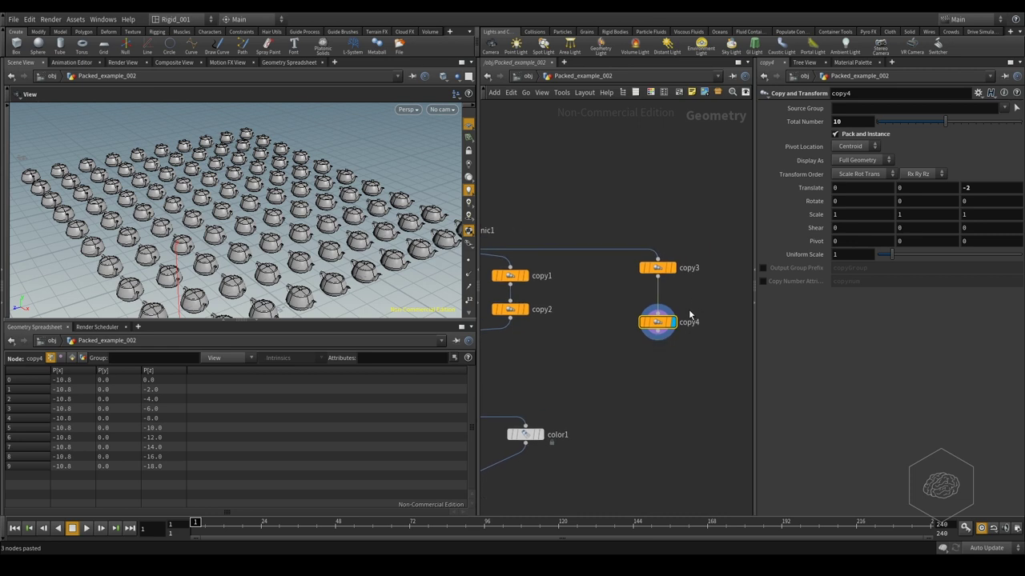
middle_click_drag(623, 358, 676, 316)
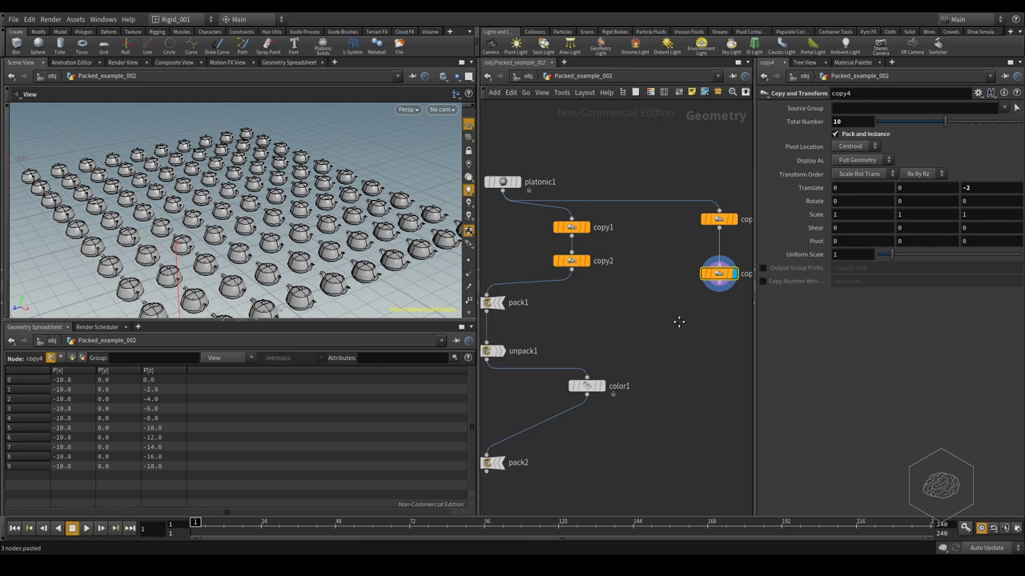